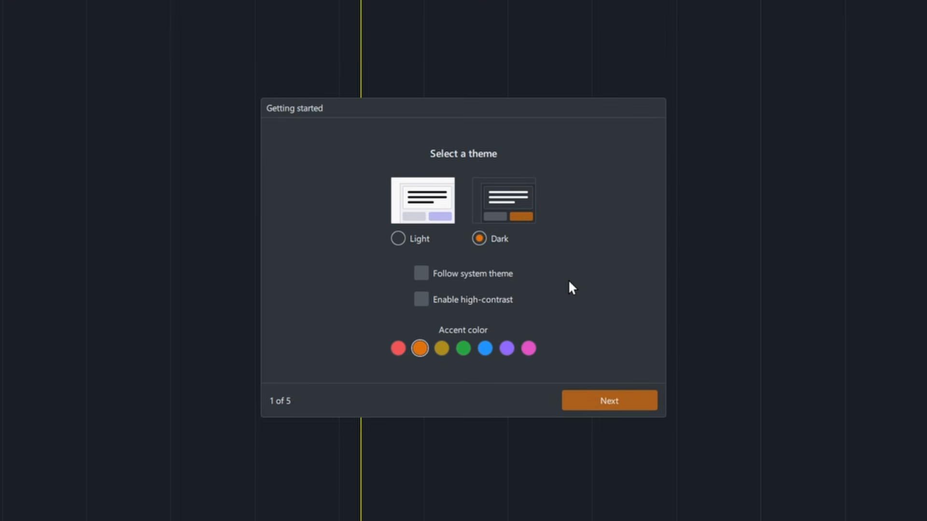
Step: Choose the Dark theme and the Colorful clip visualization in the getting-started setup
{"action": "left_click", "coordinate": [431, 250]}
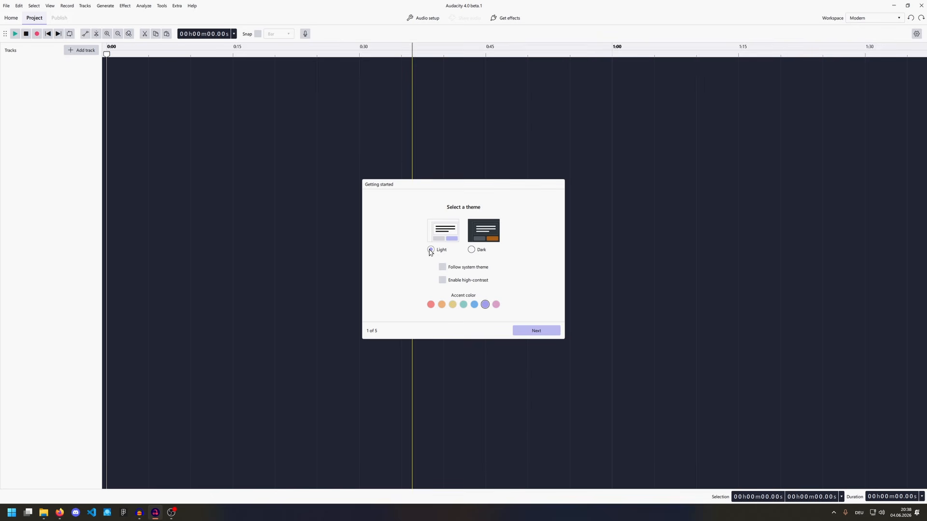
{"action": "left_click", "coordinate": [471, 250]}
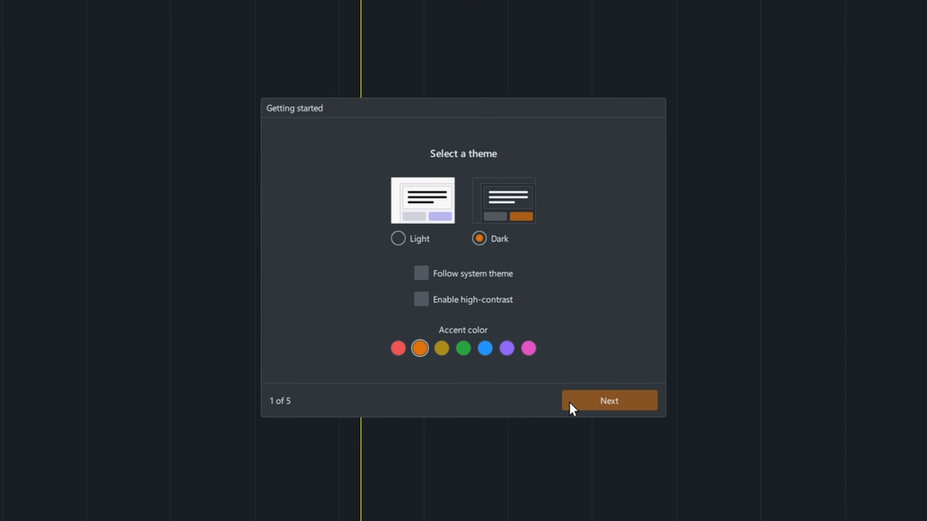
{"action": "left_click", "coordinate": [569, 404]}
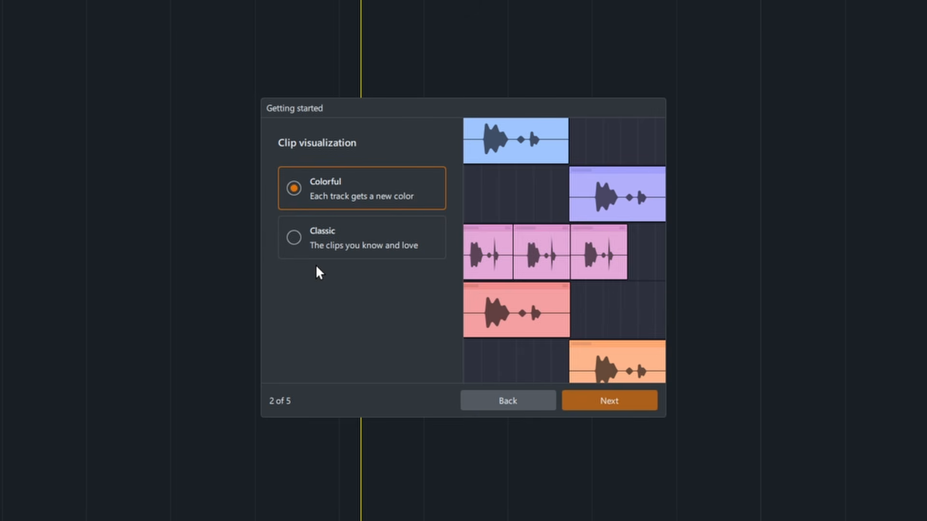
{"action": "left_click", "coordinate": [295, 239]}
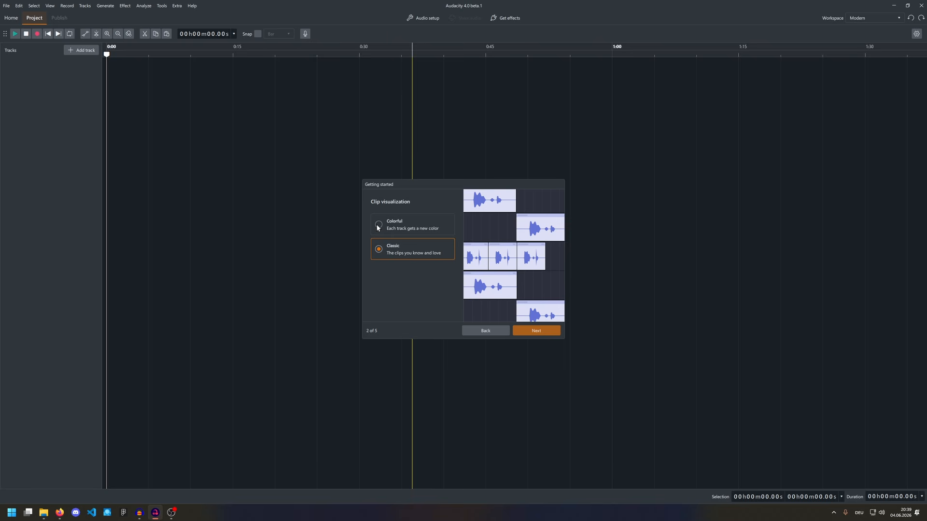
{"action": "left_click", "coordinate": [381, 227]}
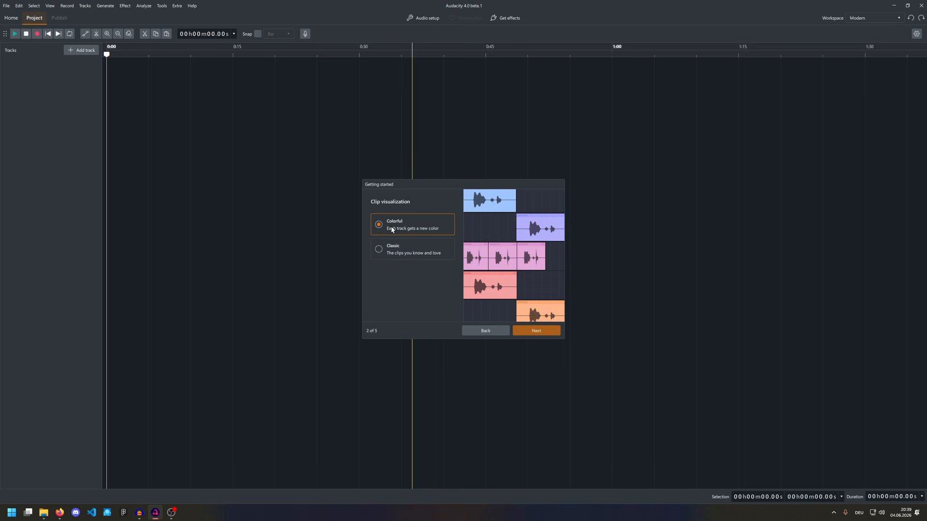
{"action": "left_click", "coordinate": [525, 330]}
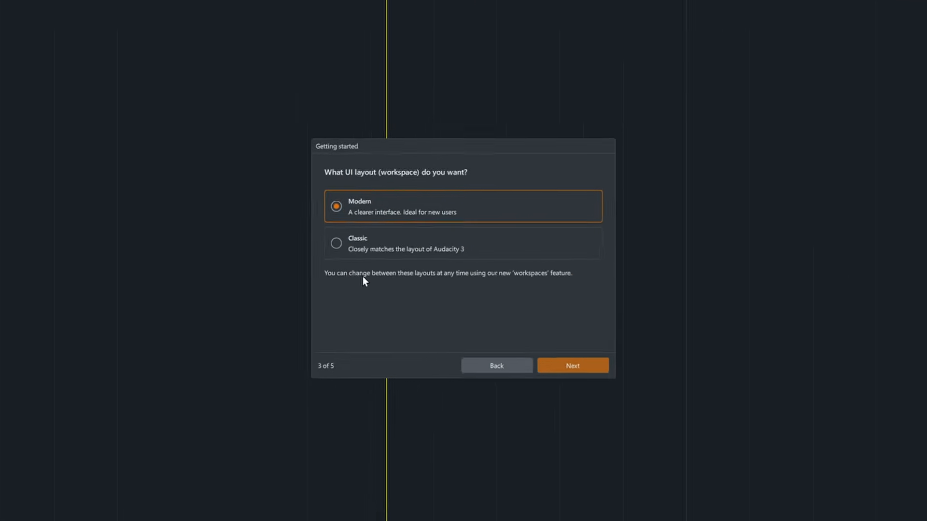
Step: Choose the Classic workspace layout and finish the setup, skipping the account sign-in and accepting the usage info
{"action": "left_click", "coordinate": [298, 240]}
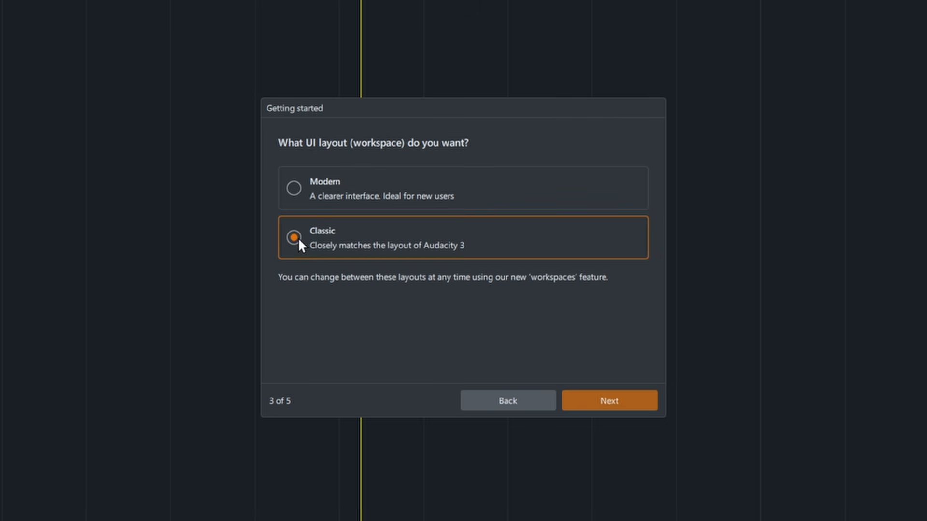
{"action": "left_click", "coordinate": [609, 402]}
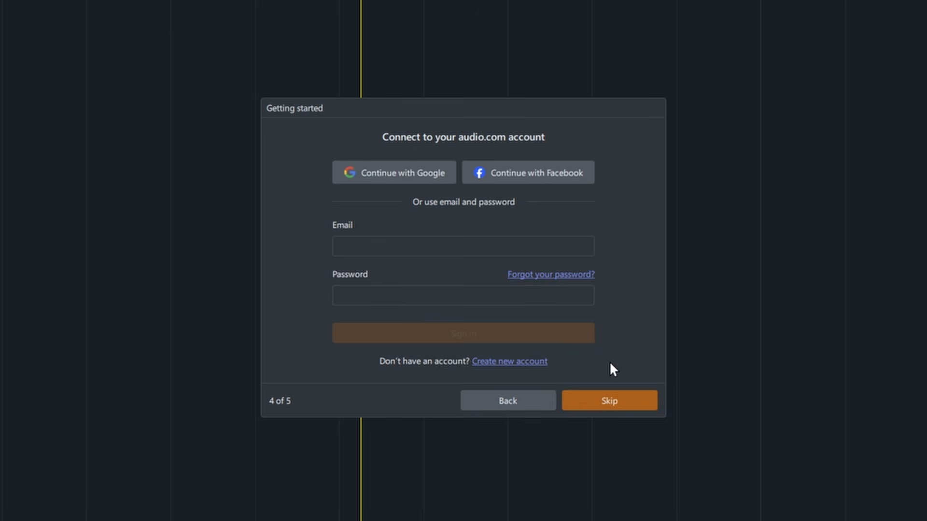
{"action": "left_click", "coordinate": [623, 394]}
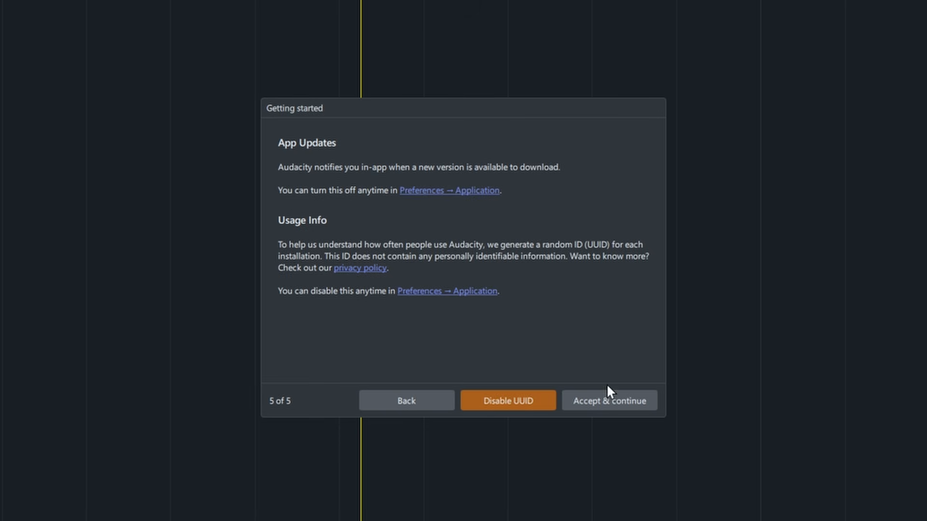
{"action": "left_click", "coordinate": [608, 400]}
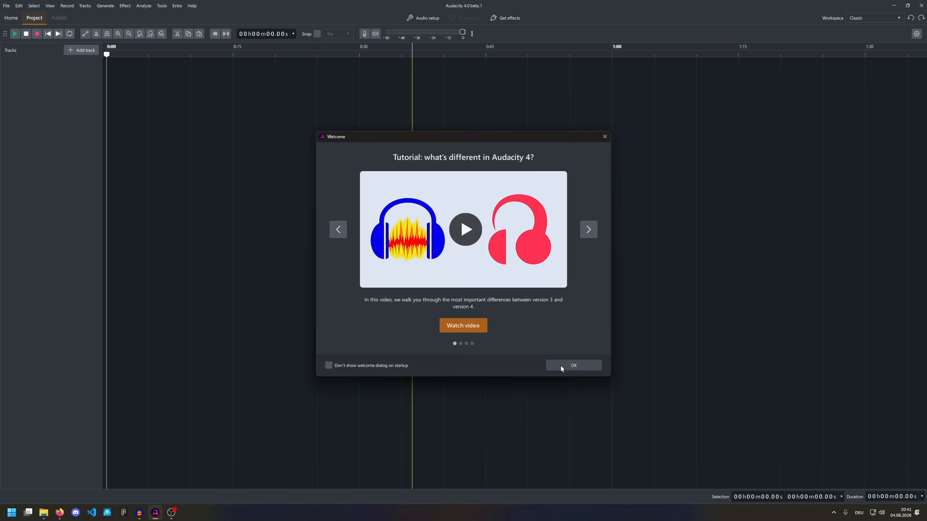
{"action": "left_click", "coordinate": [561, 367]}
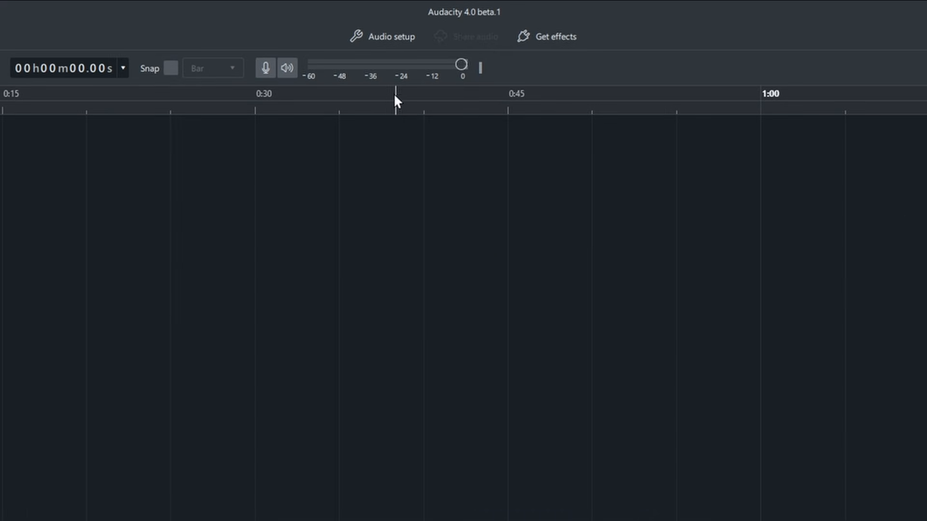
Step: Set the playback device to LC32G7xT (NVIDIA High Definition Audio) and the recording device to Mikrofon (Live Gamer Mini)
{"action": "left_click", "coordinate": [419, 20]}
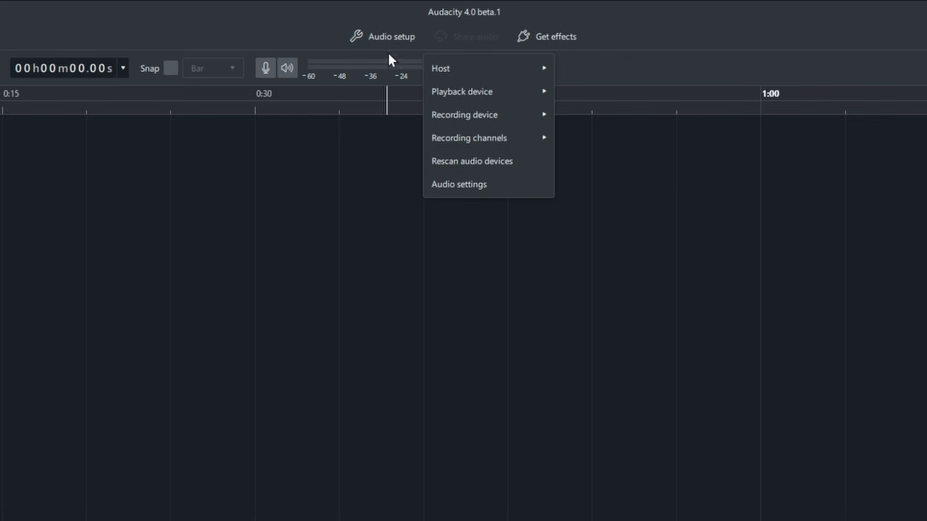
{"action": "mouse_move", "coordinate": [548, 92]}
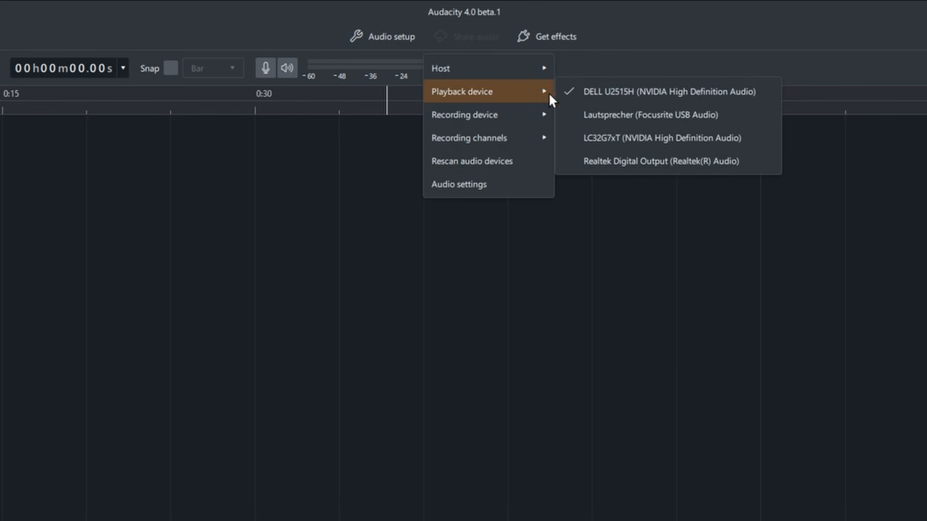
{"action": "left_click", "coordinate": [632, 144]}
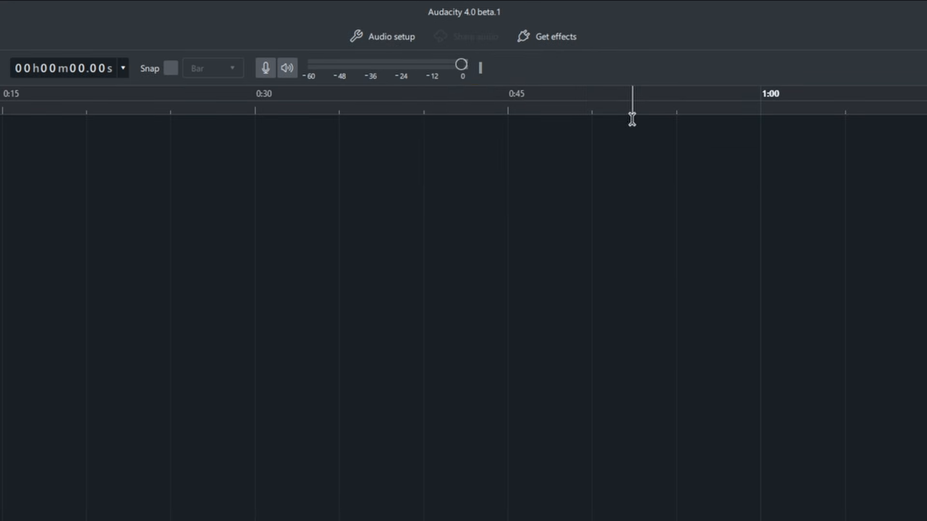
{"action": "left_click", "coordinate": [384, 36]}
{"action": "mouse_move", "coordinate": [502, 137]}
{"action": "mouse_move", "coordinate": [518, 119]}
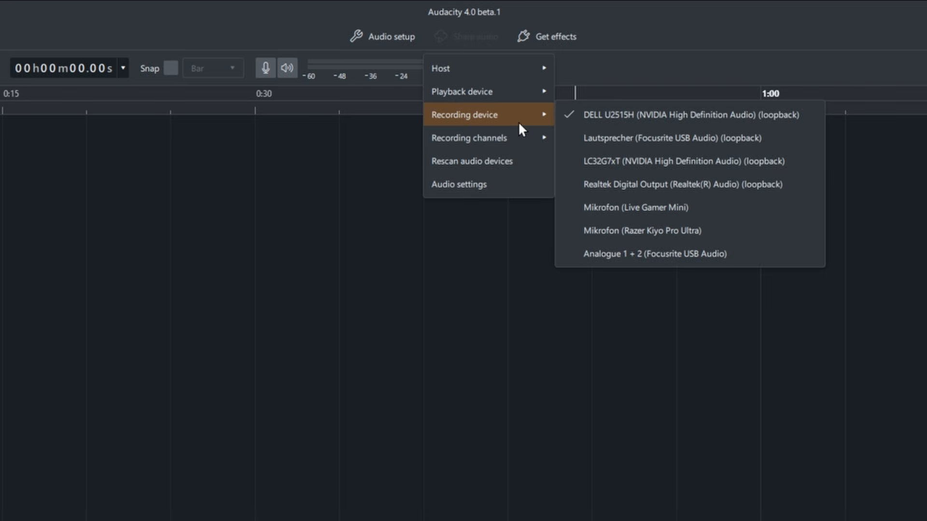
{"action": "left_click", "coordinate": [687, 206]}
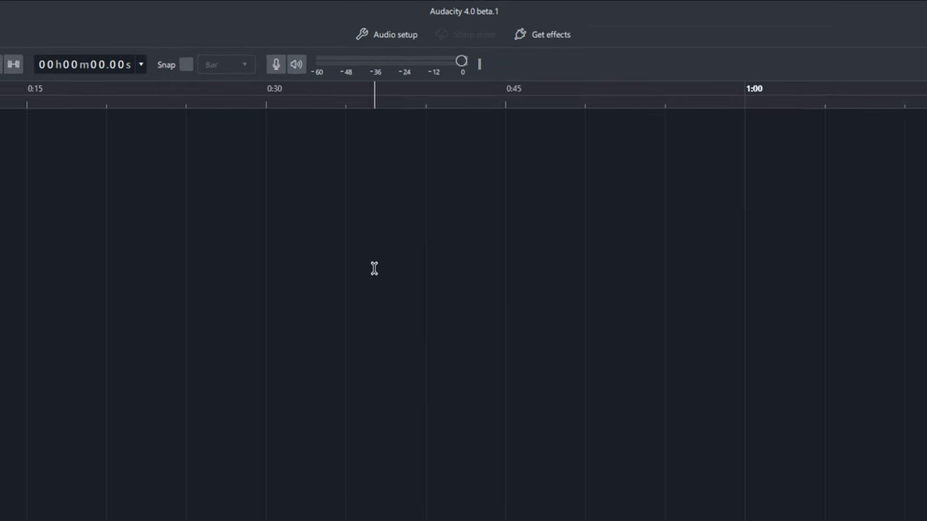
Step: Record about 55 seconds of audio onto a new track and stop the recording
{"action": "left_click", "coordinate": [38, 33]}
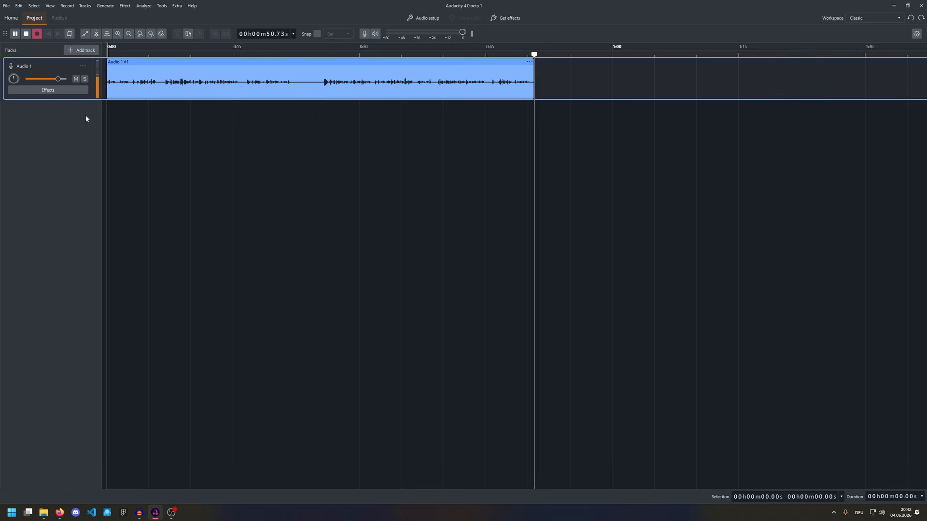
{"action": "left_click", "coordinate": [35, 35]}
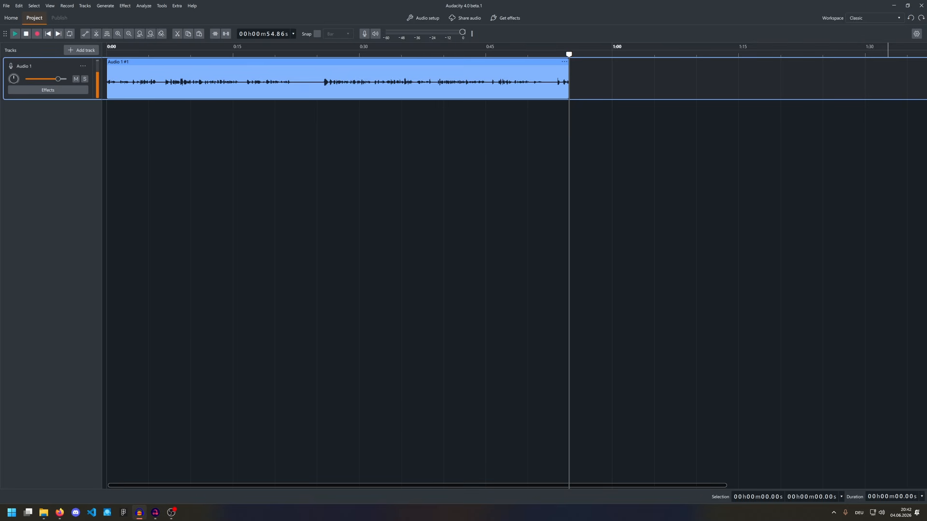
Step: Redraw the clip's individual samples as a strong wave from about 14.6918 to 14.6945 seconds
{"action": "left_click_drag", "start_coordinate": [926, 137], "coordinate": [320, 158]}
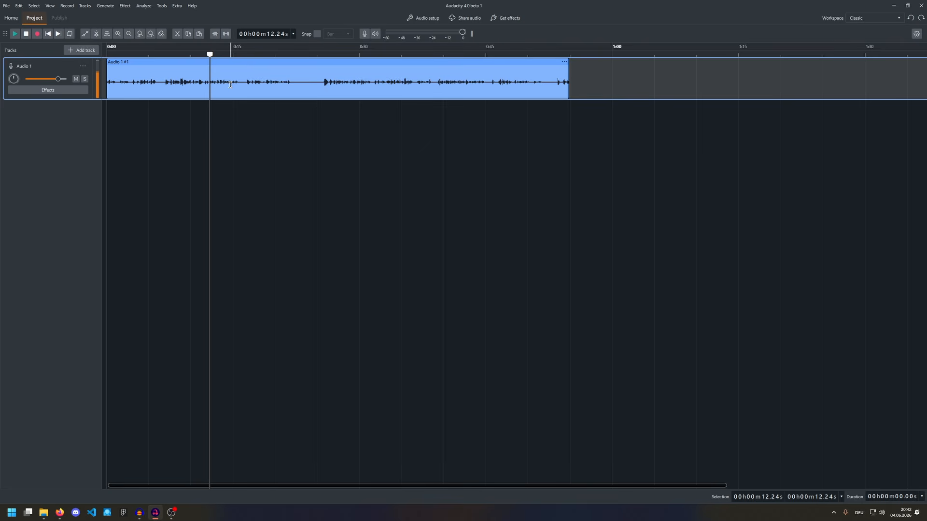
{"action": "scroll", "coordinate": [230, 85], "scroll_direction": "up", "scroll_amount": 15}
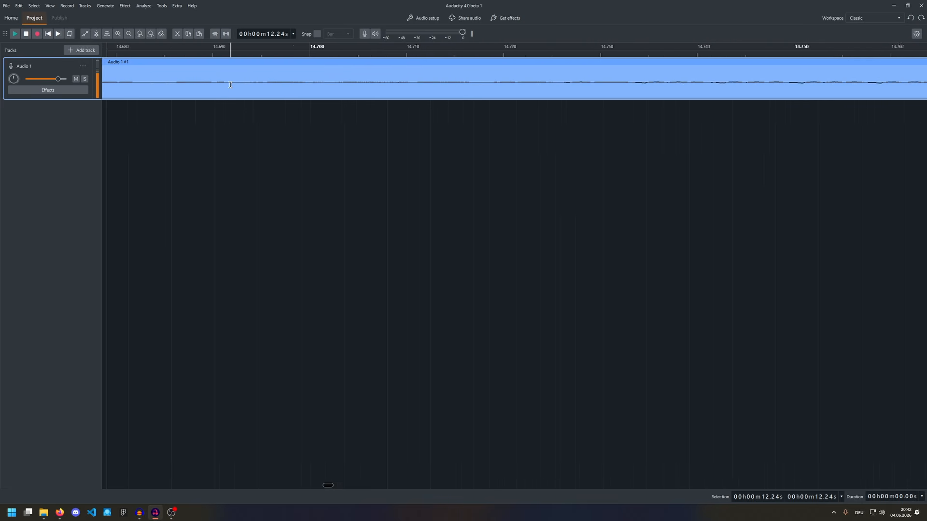
{"action": "scroll", "coordinate": [230, 84], "scroll_direction": "up", "scroll_amount": 2}
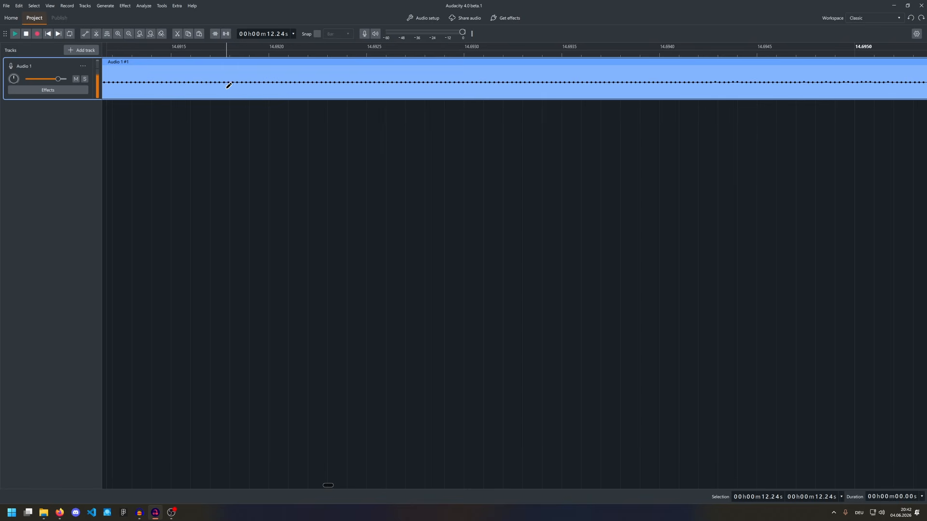
{"action": "mouse_move", "coordinate": [232, 76]}
{"action": "left_mouse_down"}
{"action": "mouse_move", "coordinate": [377, 81]}
{"action": "mouse_move", "coordinate": [622, 66]}
{"action": "mouse_move", "coordinate": [772, 76]}
{"action": "left_mouse_up"}
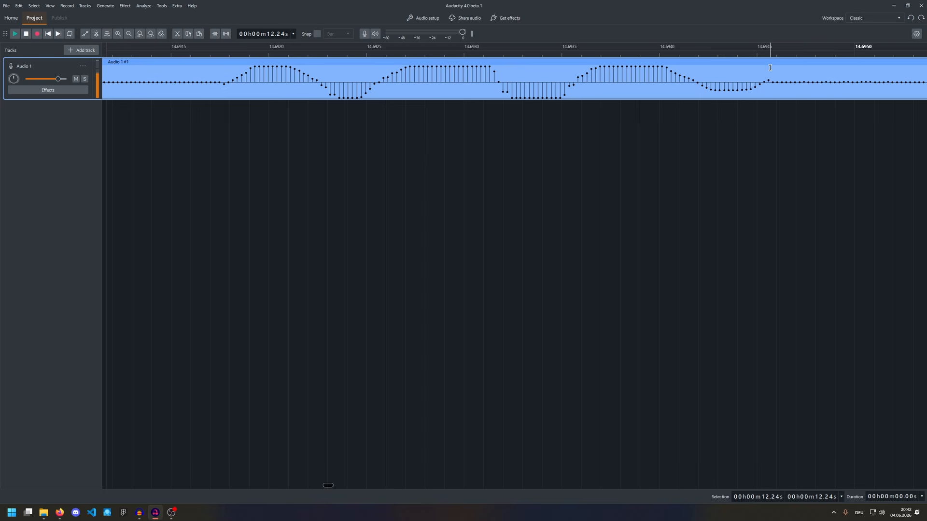
{"action": "left_click_drag", "start_coordinate": [770, 68], "coordinate": [415, 79]}
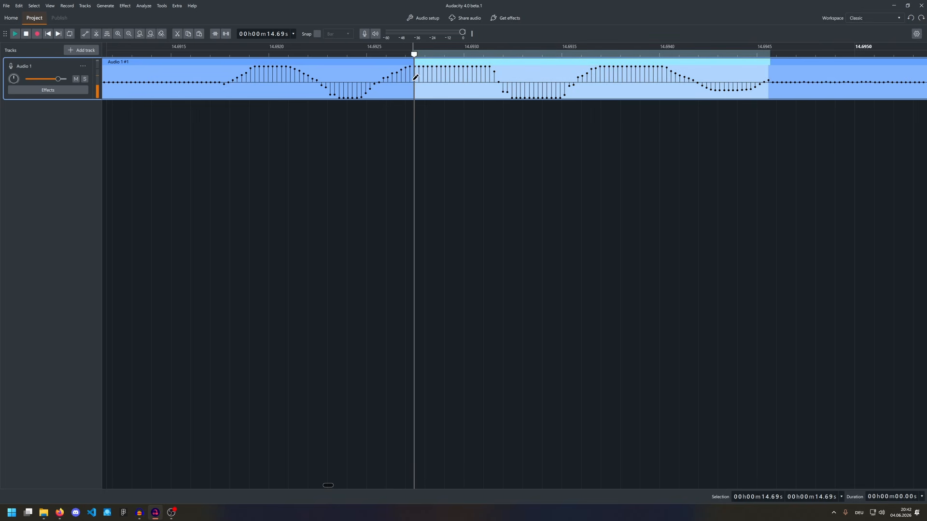
{"action": "left_click", "coordinate": [423, 93]}
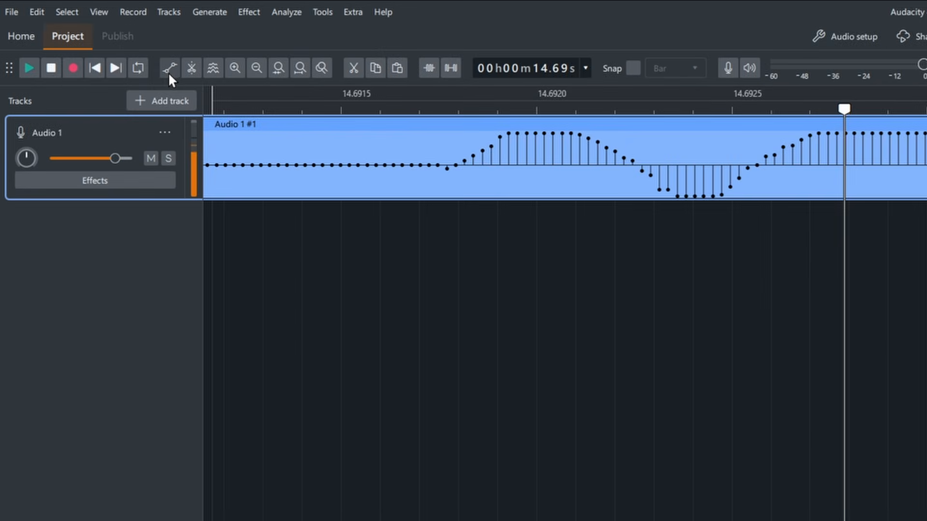
Step: Shape the clip's volume envelope with a lowered point near 14.6916 s, a higher one near 14.6920 s and a lower one near 14.6930 s
{"action": "left_click", "coordinate": [169, 67]}
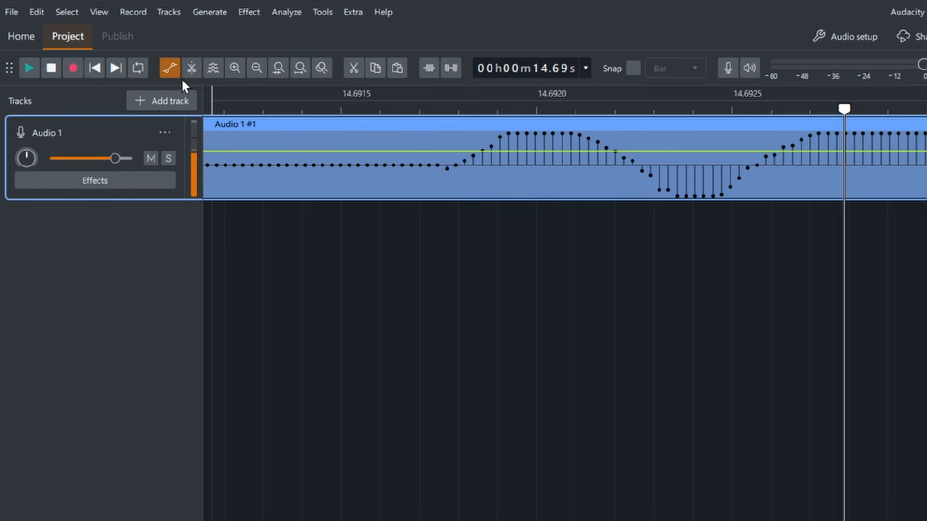
{"action": "left_click_drag", "start_coordinate": [411, 152], "coordinate": [411, 172]}
{"action": "left_click", "coordinate": [549, 173]}
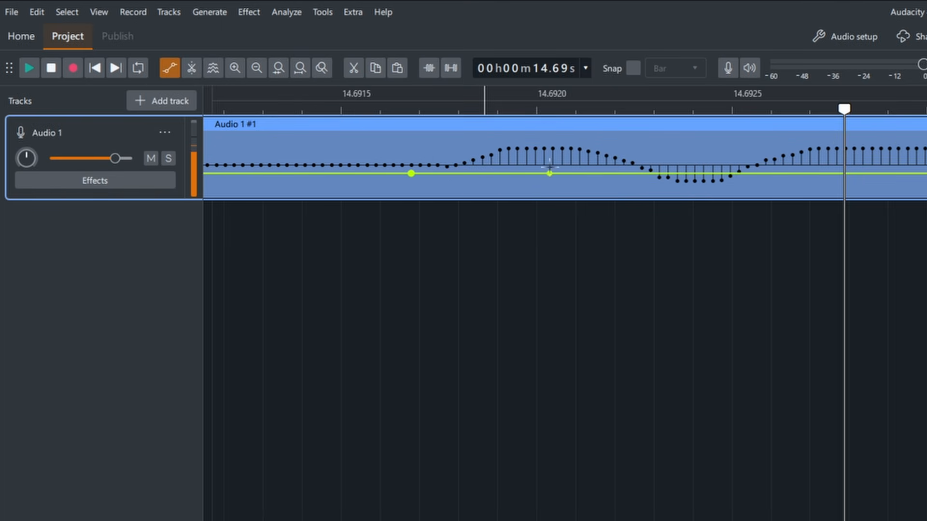
{"action": "mouse_move", "coordinate": [549, 173]}
{"action": "left_mouse_down"}
{"action": "mouse_move", "coordinate": [554, 141]}
{"action": "mouse_move", "coordinate": [555, 164]}
{"action": "left_mouse_up"}
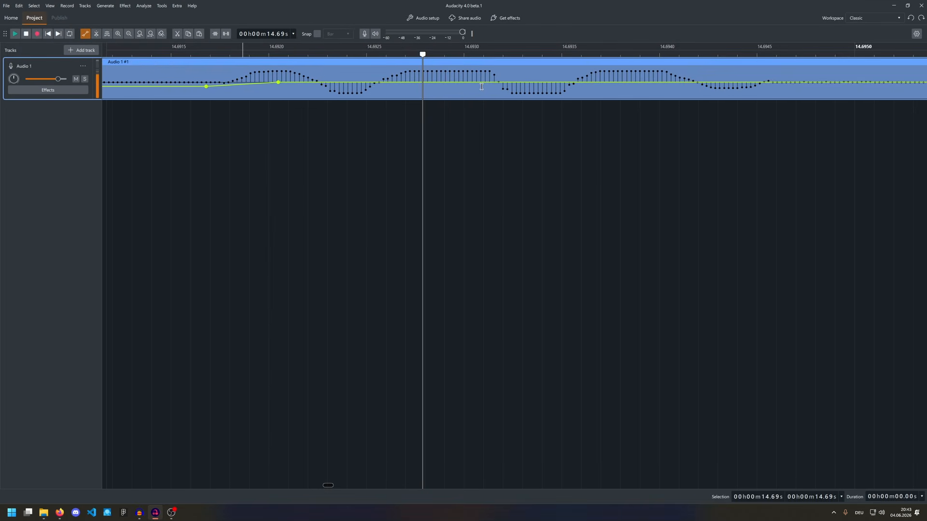
{"action": "left_click_drag", "start_coordinate": [481, 82], "coordinate": [481, 90]}
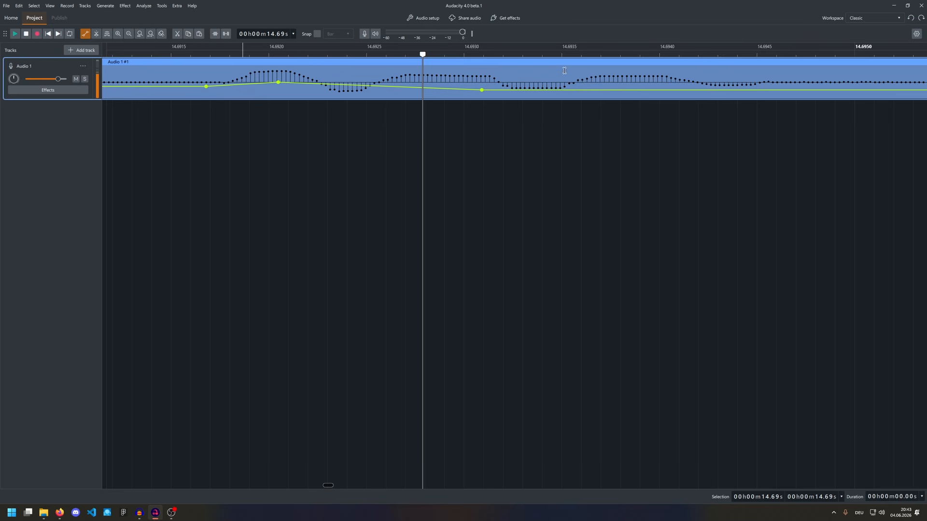
{"action": "left_click_drag", "start_coordinate": [555, 77], "coordinate": [352, 84]}
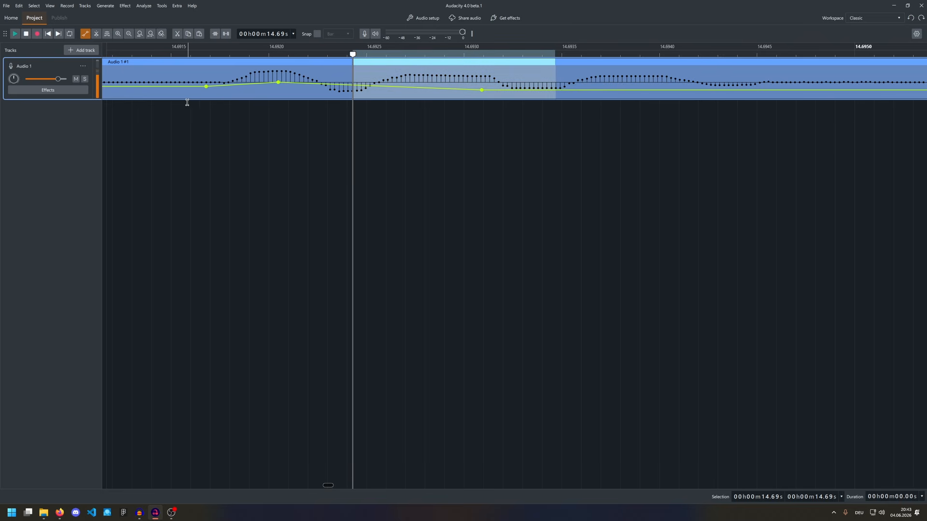
{"action": "left_click", "coordinate": [86, 35]}
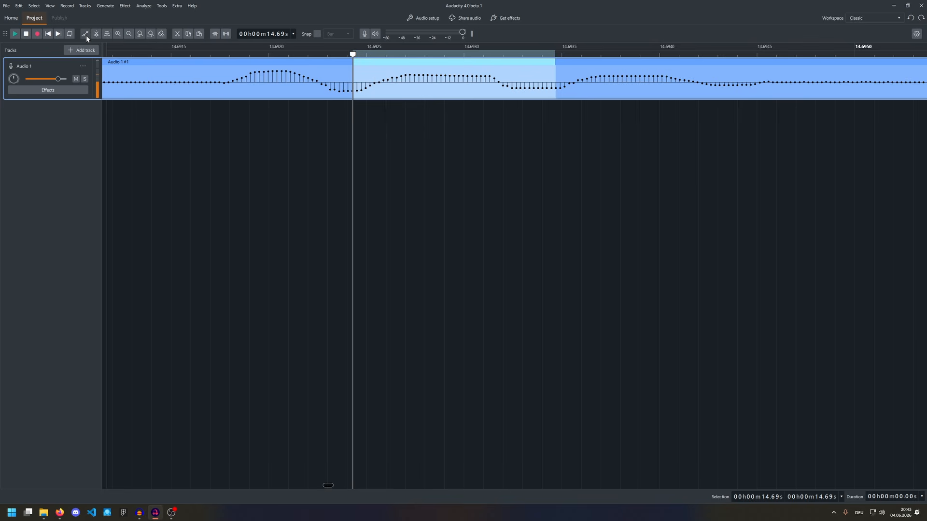
Step: Split the recorded clip at about 6.17 seconds with the Split tool
{"action": "scroll", "coordinate": [500, 93], "scroll_direction": "down", "scroll_amount": 1}
{"action": "scroll", "coordinate": [500, 93], "scroll_direction": "down", "scroll_amount": 6}
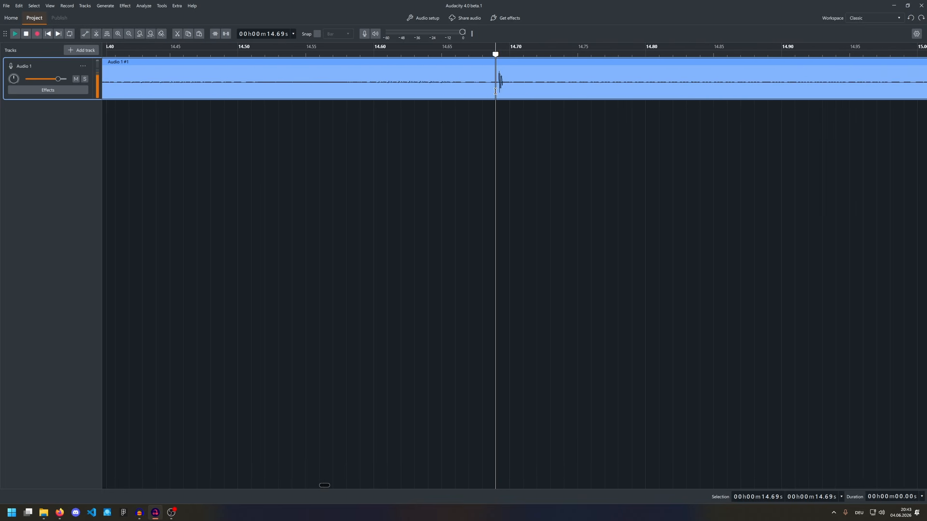
{"action": "scroll", "coordinate": [495, 90], "scroll_direction": "down", "scroll_amount": 5}
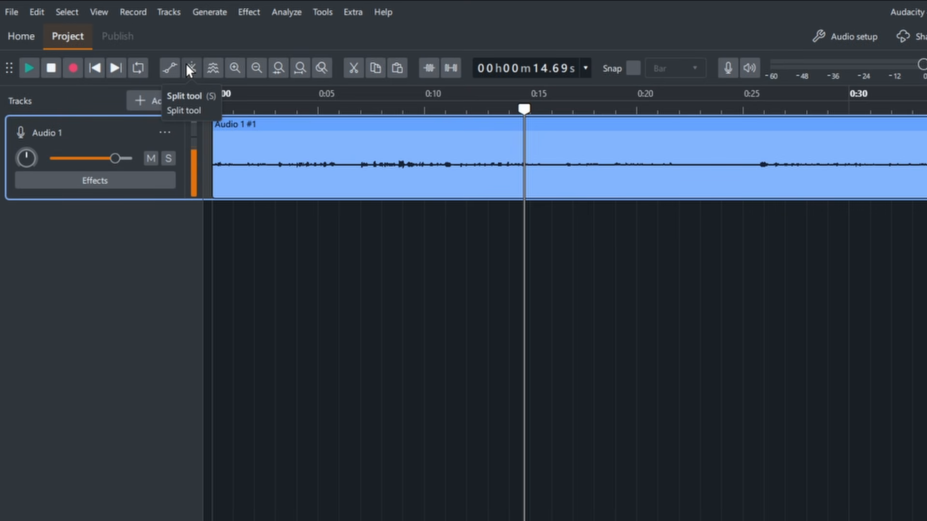
{"action": "left_click", "coordinate": [190, 68]}
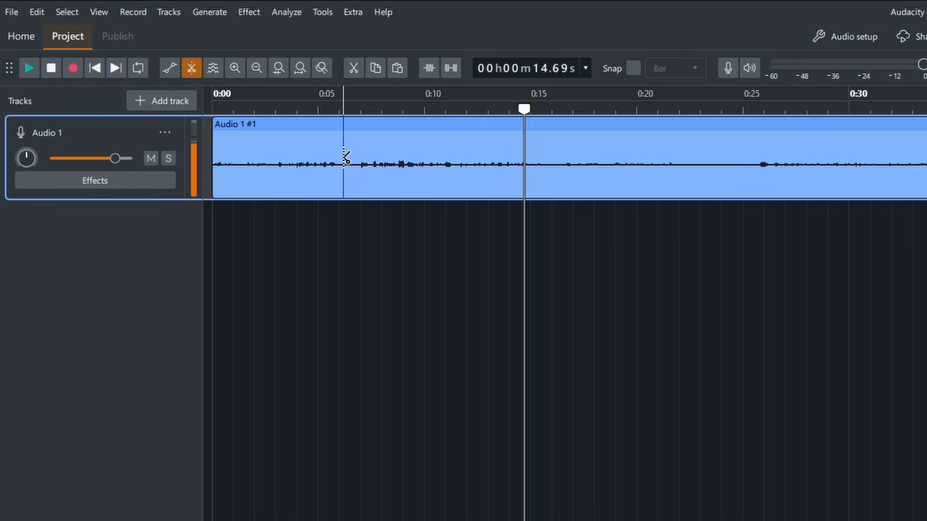
{"action": "left_click", "coordinate": [343, 157]}
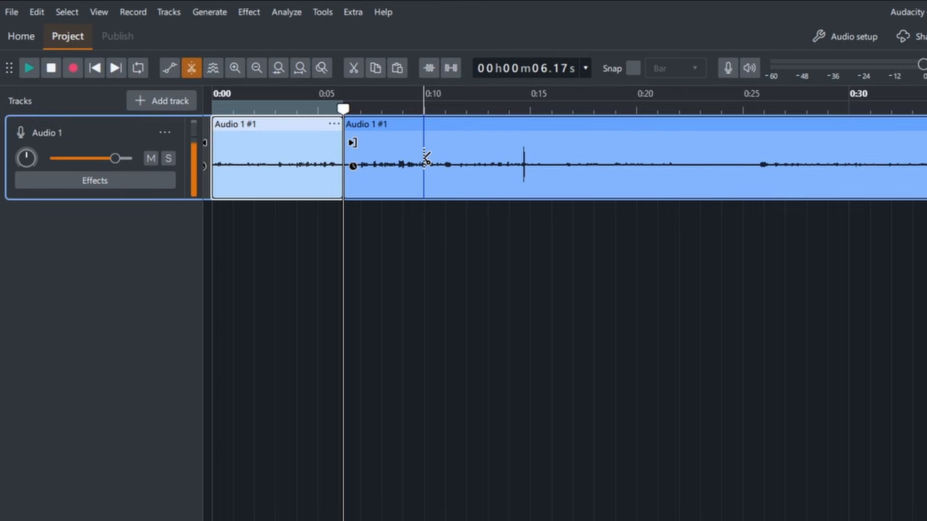
{"action": "scroll", "coordinate": [511, 169], "scroll_direction": "up", "scroll_amount": 2}
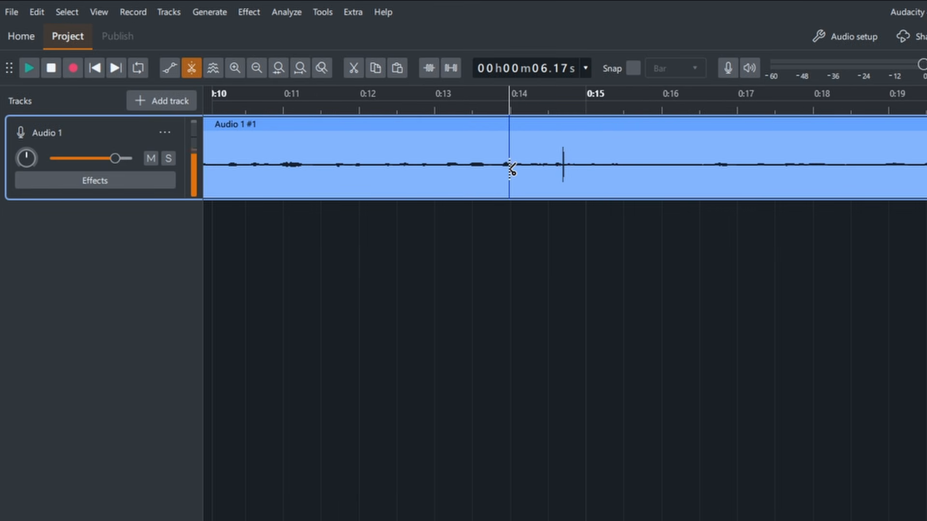
Step: Split the clip on both sides of the short noise spike, at about 14.62 and 14.78 seconds
{"action": "left_click", "coordinate": [558, 174]}
{"action": "left_click", "coordinate": [570, 177]}
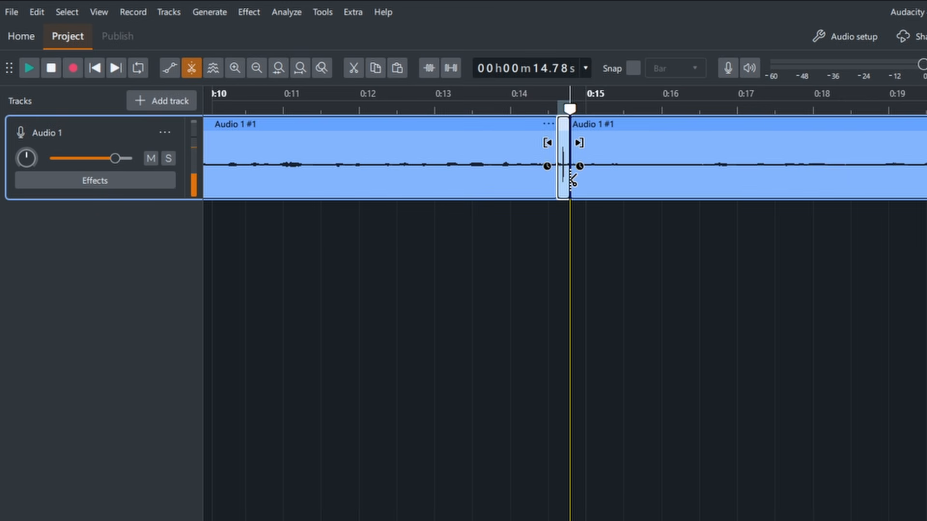
{"action": "scroll", "coordinate": [555, 160], "scroll_direction": "up", "scroll_amount": 2}
{"action": "scroll", "coordinate": [558, 162], "scroll_direction": "down", "scroll_amount": 1}
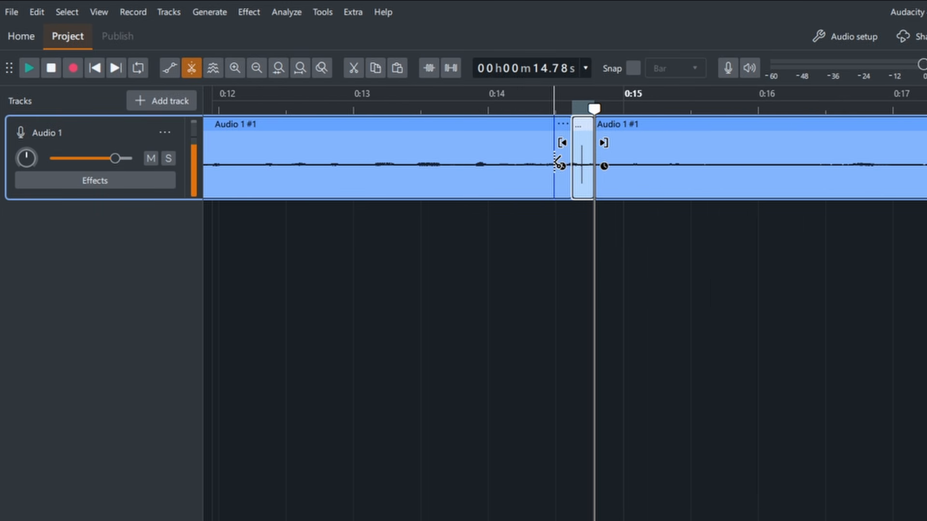
{"action": "scroll", "coordinate": [583, 188], "scroll_direction": "up", "scroll_amount": 2}
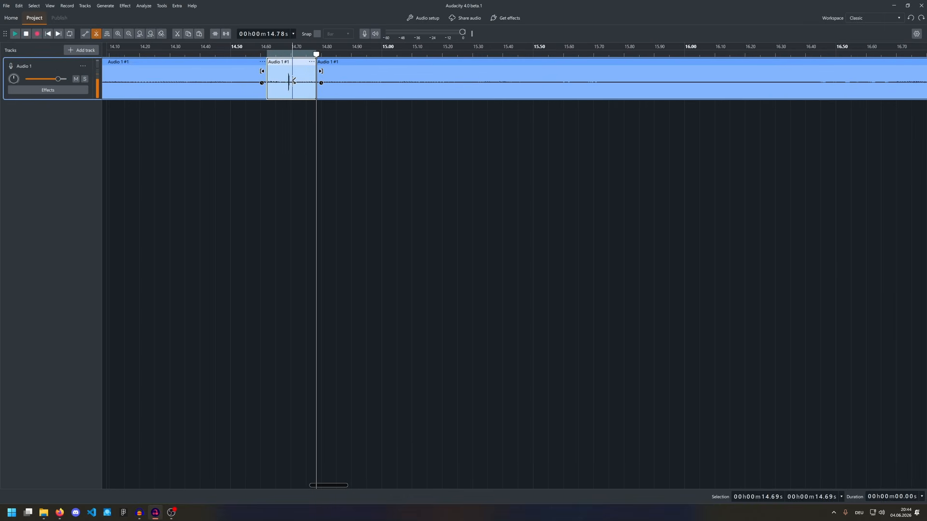
{"action": "key", "text": "s"}
Step: Delete the isolated spike clip, setting the delete behavior to close the gap (ripple) with all clips on the same track moving back
{"action": "key", "text": "Delete"}
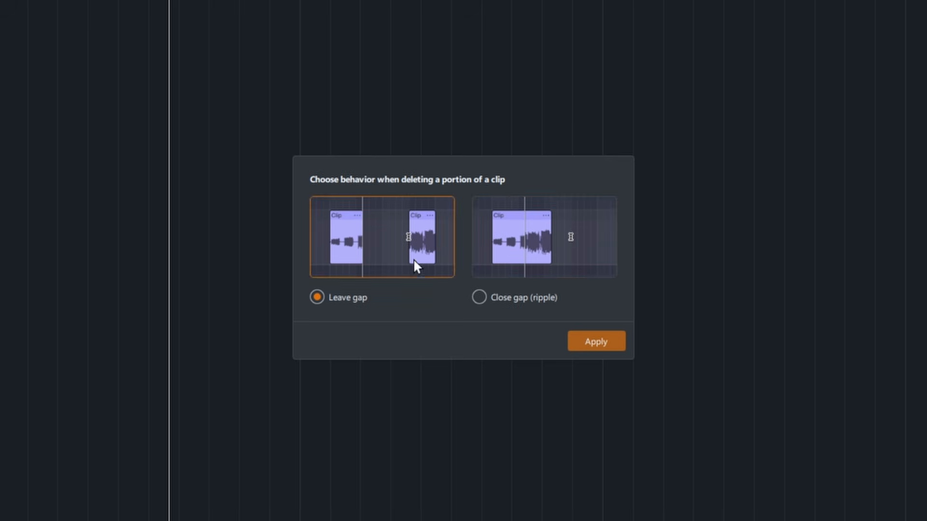
{"action": "left_click", "coordinate": [506, 255]}
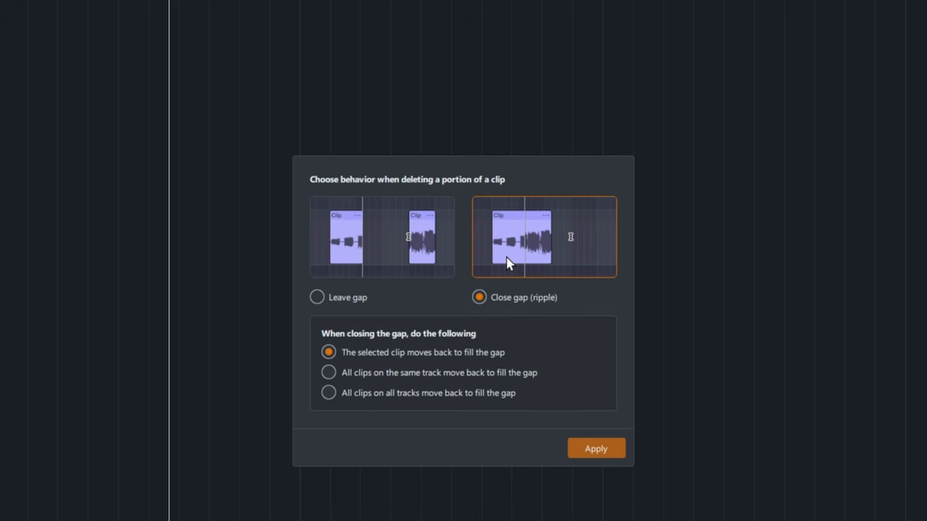
{"action": "left_click", "coordinate": [436, 372]}
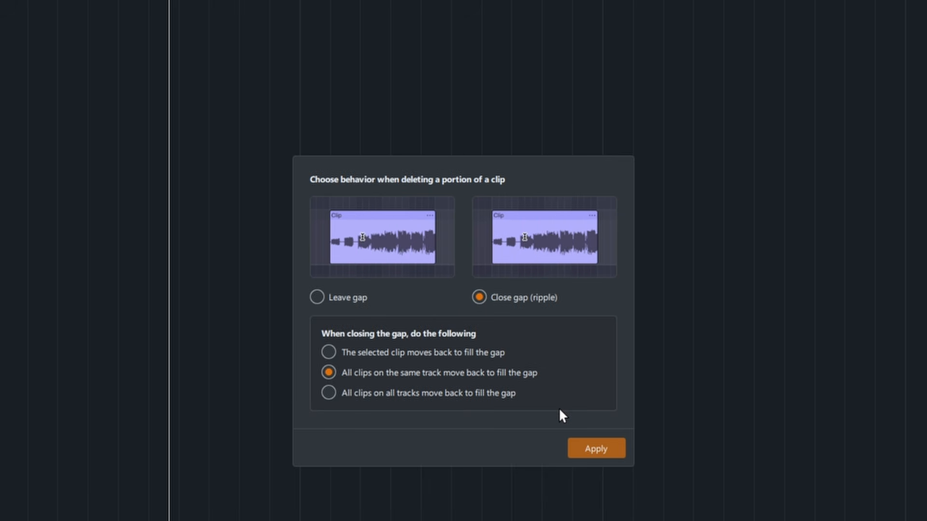
{"action": "left_click", "coordinate": [578, 449]}
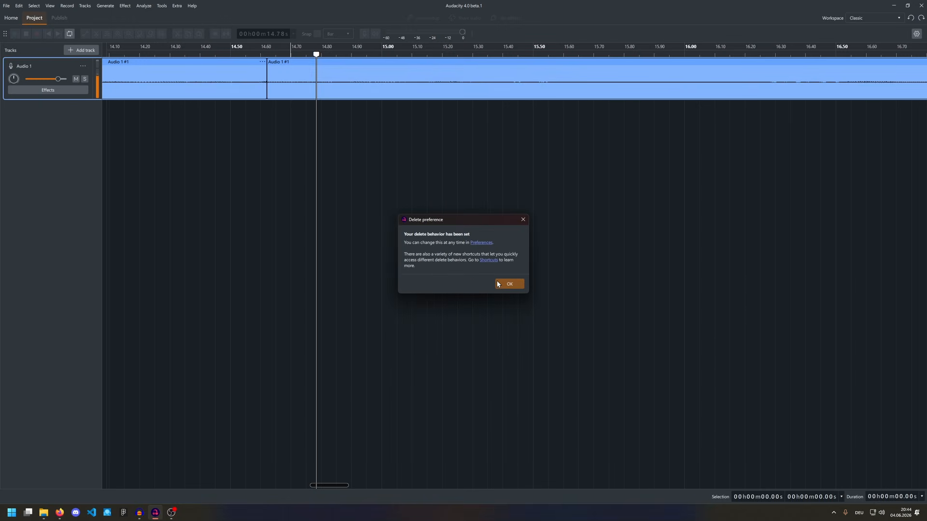
{"action": "left_click", "coordinate": [508, 284]}
Step: Cut out the section from about 21.75 to 23.2 seconds by splitting the last clip at both points and deleting the piece between
{"action": "left_click", "coordinate": [354, 80]}
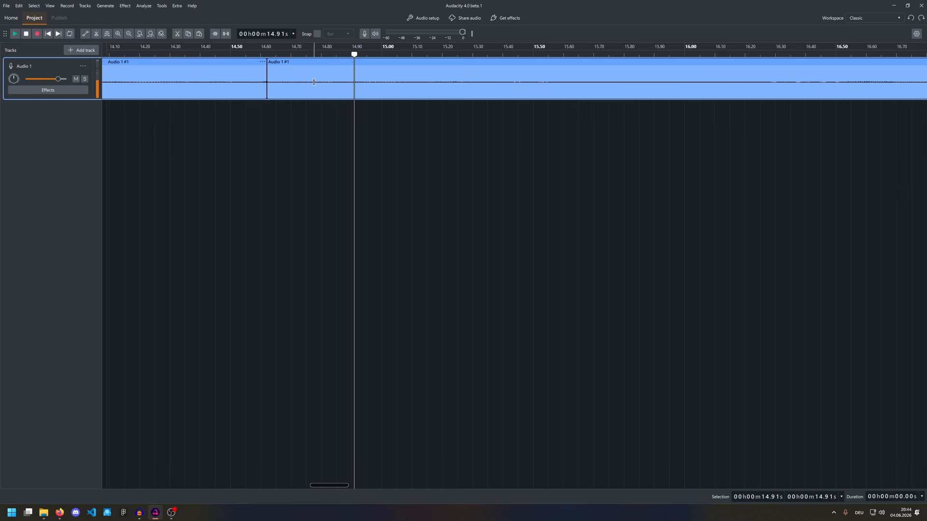
{"action": "scroll", "coordinate": [309, 83], "scroll_direction": "down", "scroll_amount": 3}
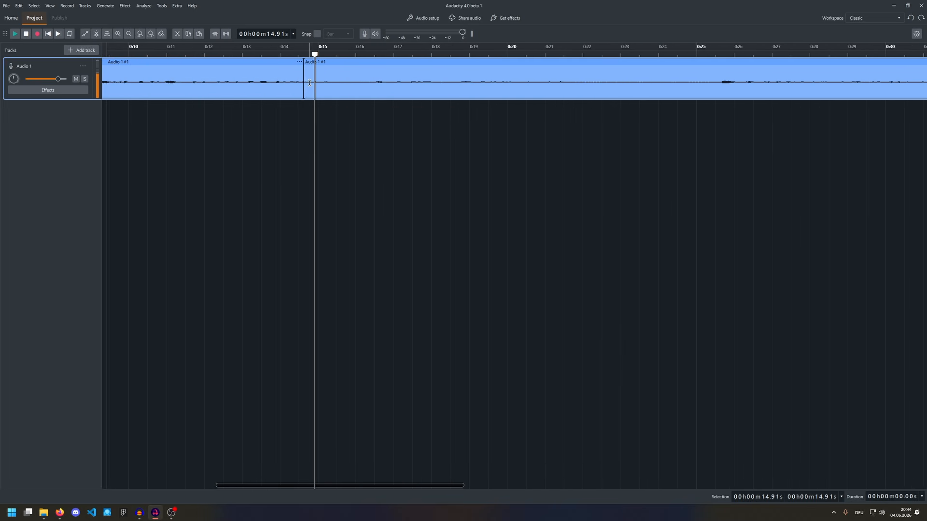
{"action": "scroll", "coordinate": [320, 83], "scroll_direction": "down", "scroll_amount": 2}
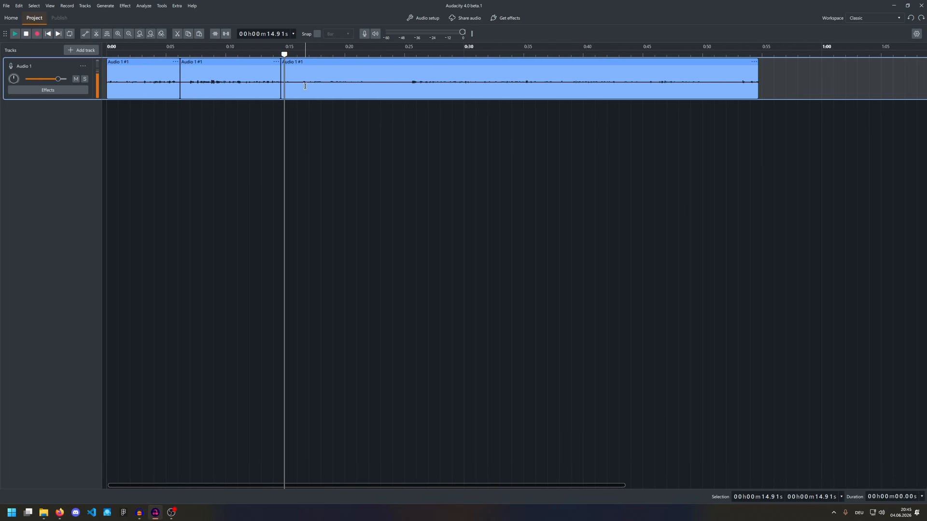
{"action": "left_click", "coordinate": [303, 87]}
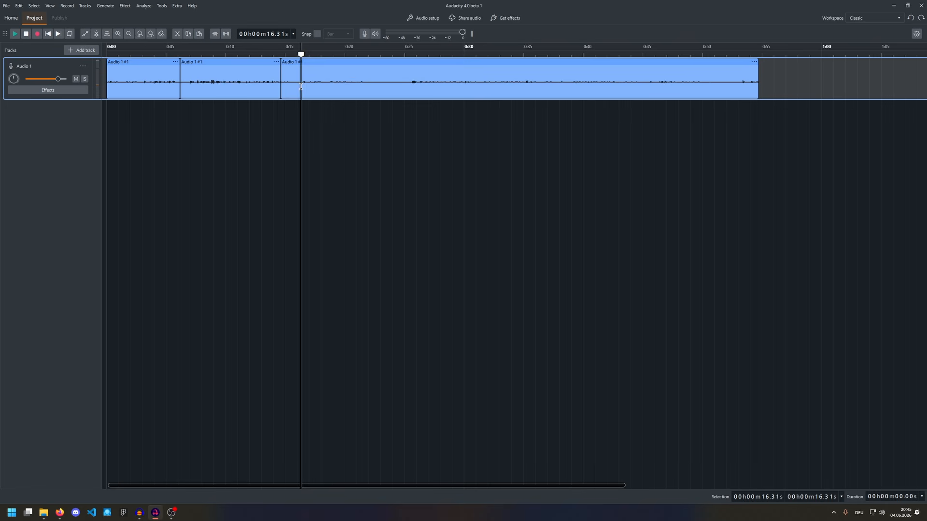
{"action": "key", "text": "s"}
{"action": "left_click", "coordinate": [365, 88]}
{"action": "left_click", "coordinate": [384, 87]}
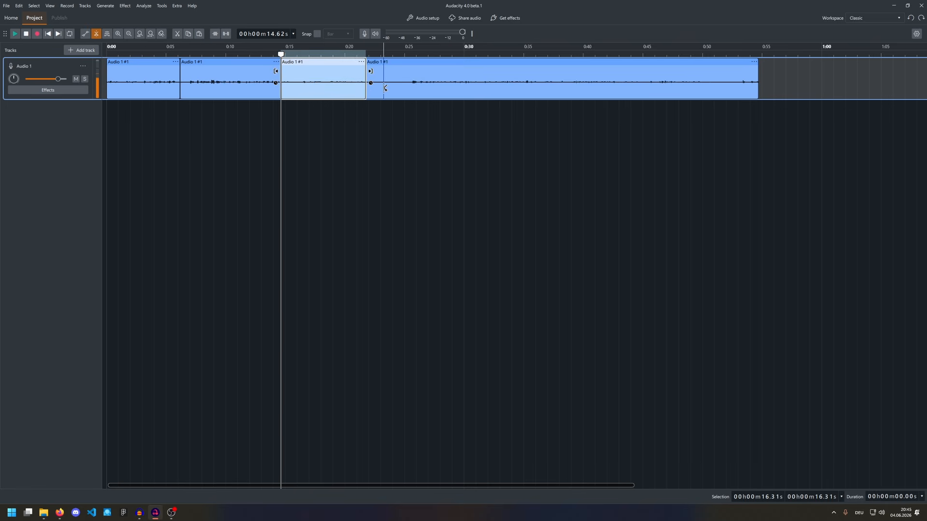
{"action": "left_click", "coordinate": [374, 62]}
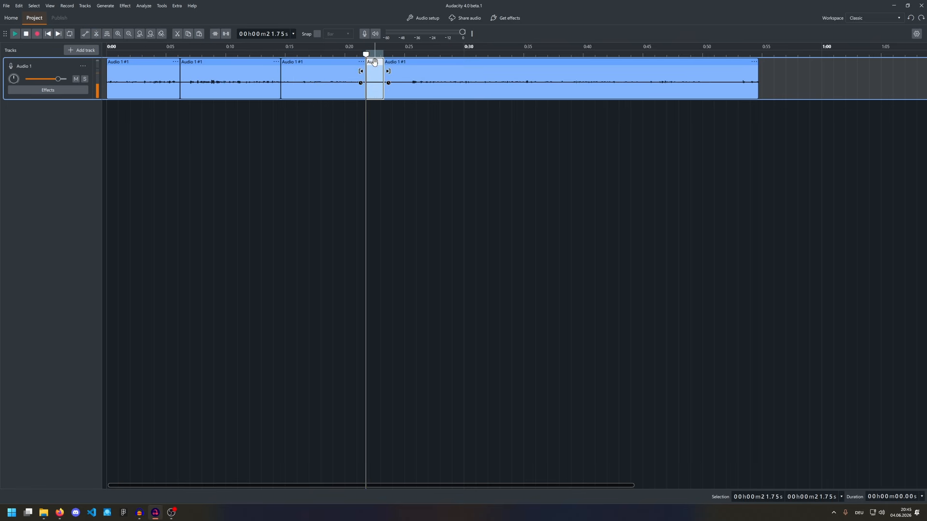
{"action": "key", "text": "Delete"}
Step: Split the last clip at about 24.18 and 25.8 seconds and delete the piece between
{"action": "left_click", "coordinate": [395, 82]}
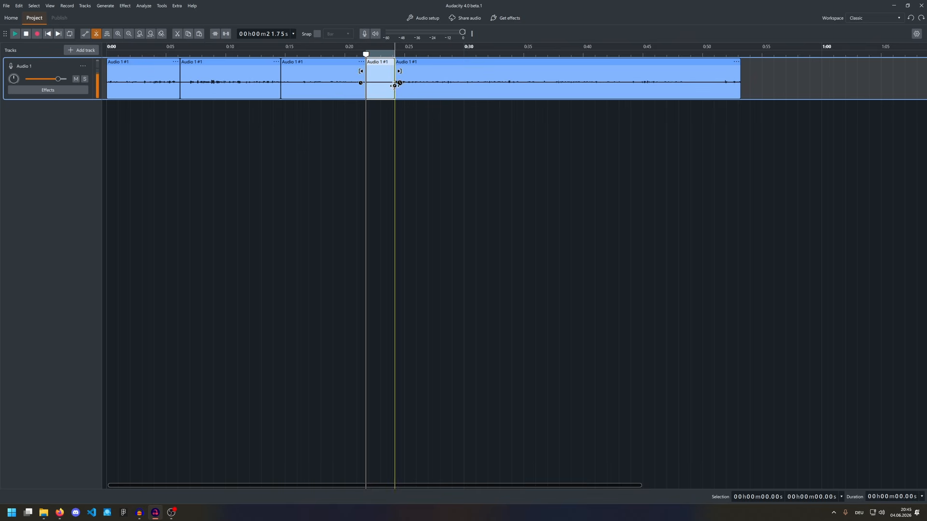
{"action": "left_click", "coordinate": [414, 82]}
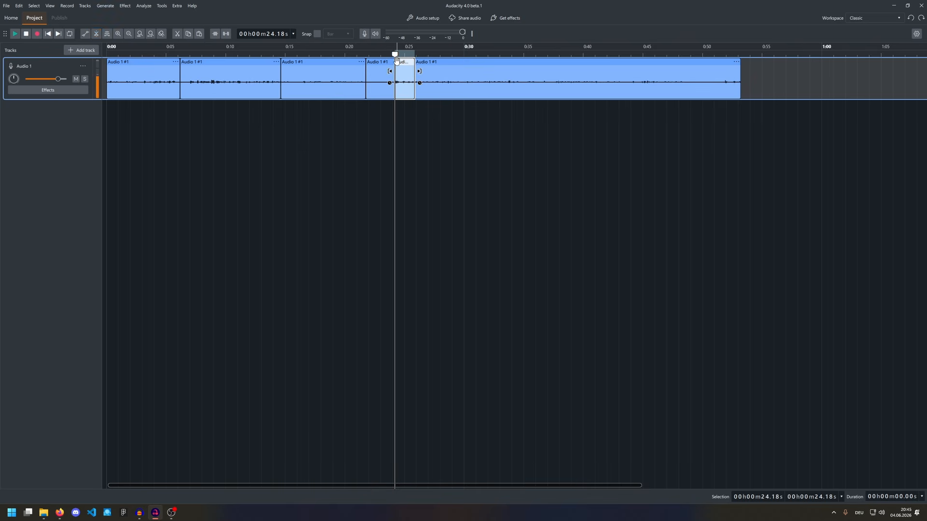
{"action": "key", "text": "Delete"}
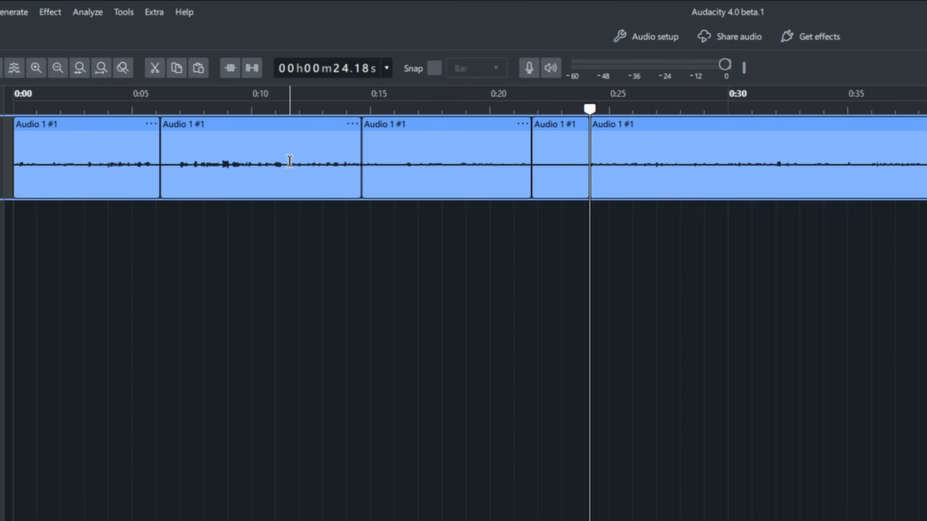
Step: Move the short clip at 21.75 seconds to about 28.13 seconds, over the last clip, and down onto a new track
{"action": "left_click", "coordinate": [700, 143]}
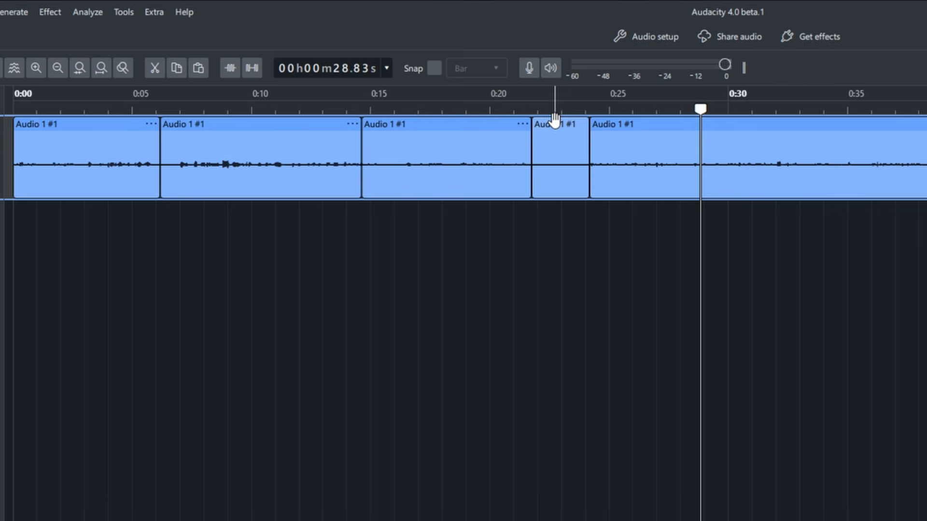
{"action": "left_click_drag", "start_coordinate": [555, 119], "coordinate": [706, 118]}
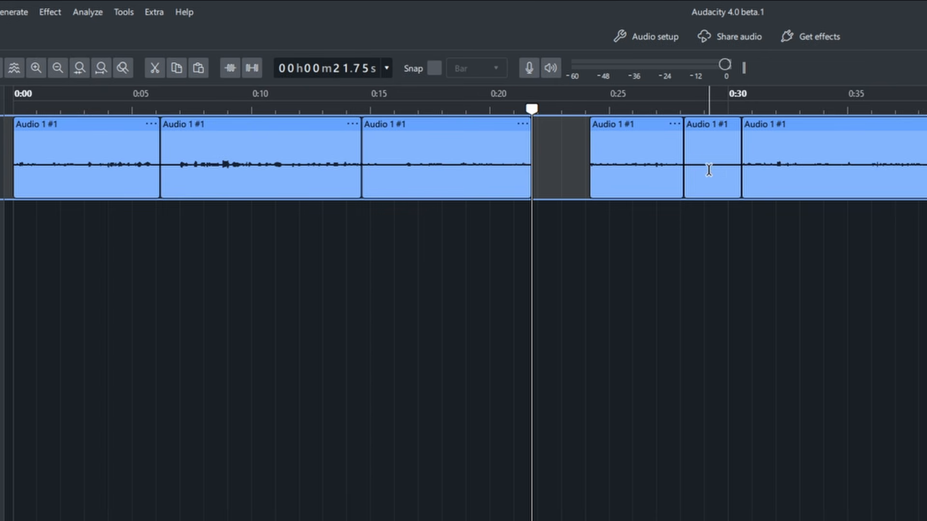
{"action": "left_click_drag", "start_coordinate": [715, 123], "coordinate": [714, 238]}
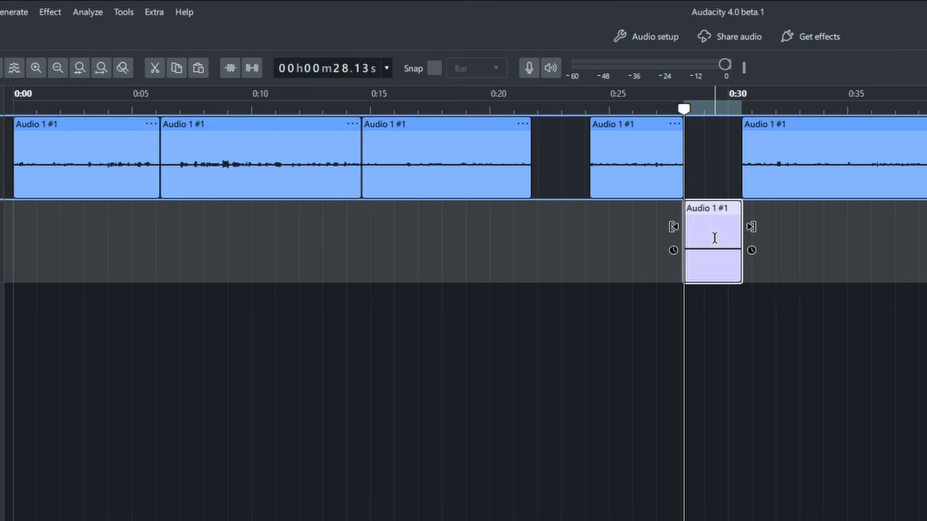
Step: Extend the start edges of the last two clips on the first track to about 27.98 and 21.75 seconds, filling both gaps
{"action": "left_click", "coordinate": [759, 120]}
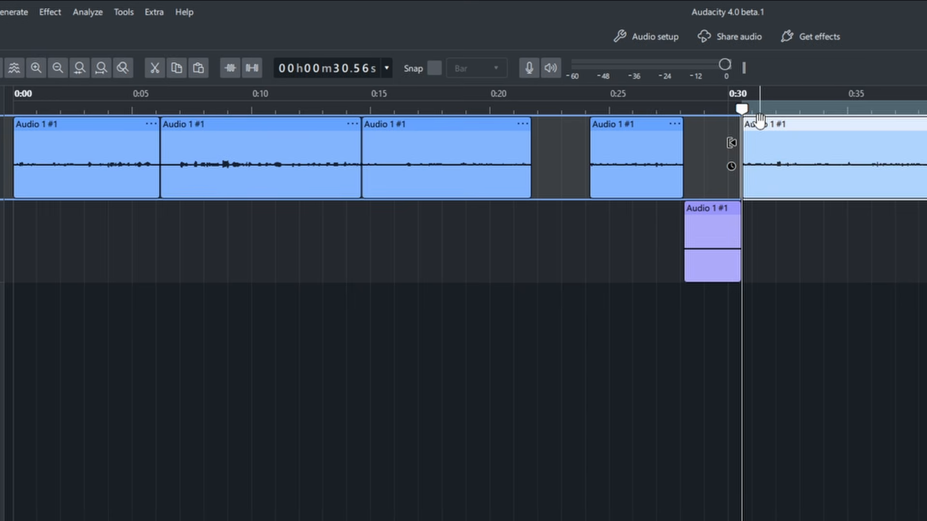
{"action": "left_click", "coordinate": [737, 125]}
{"action": "left_click_drag", "start_coordinate": [738, 126], "coordinate": [679, 134]}
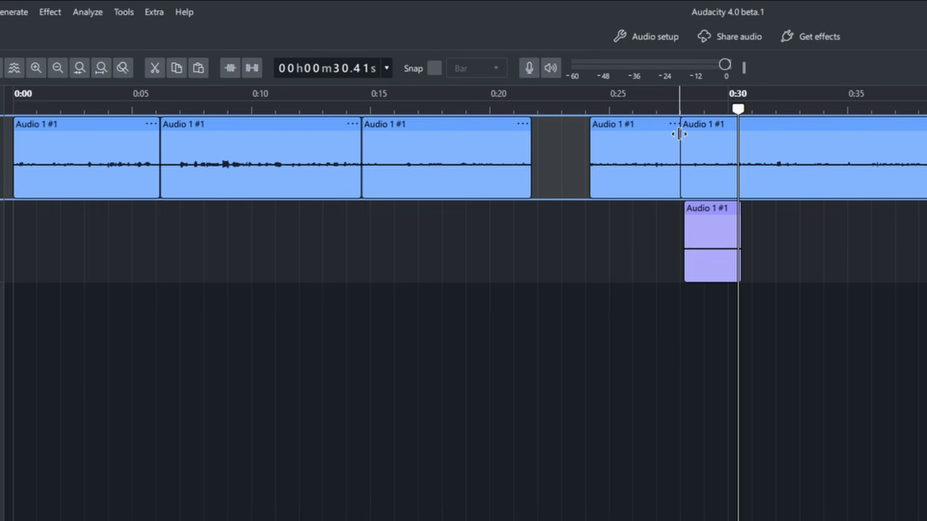
{"action": "left_click", "coordinate": [612, 125]}
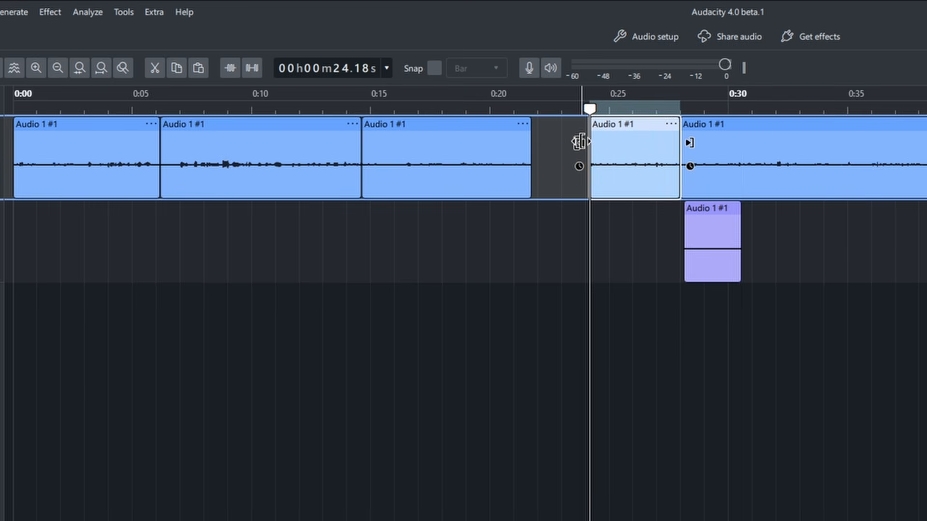
{"action": "left_click_drag", "start_coordinate": [579, 142], "coordinate": [520, 159]}
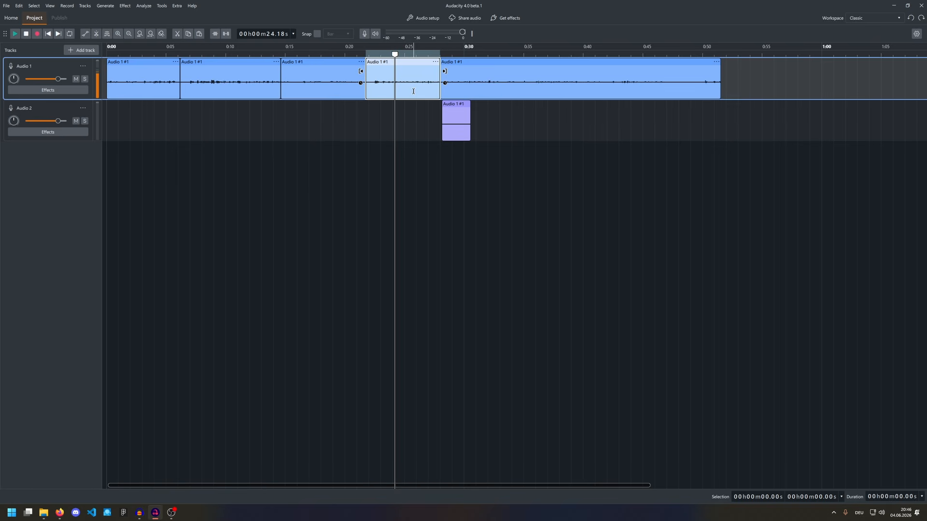
Step: Change the color of the second clip on the first track, starting at 6.17 seconds, to Yellow
{"action": "left_click", "coordinate": [367, 80]}
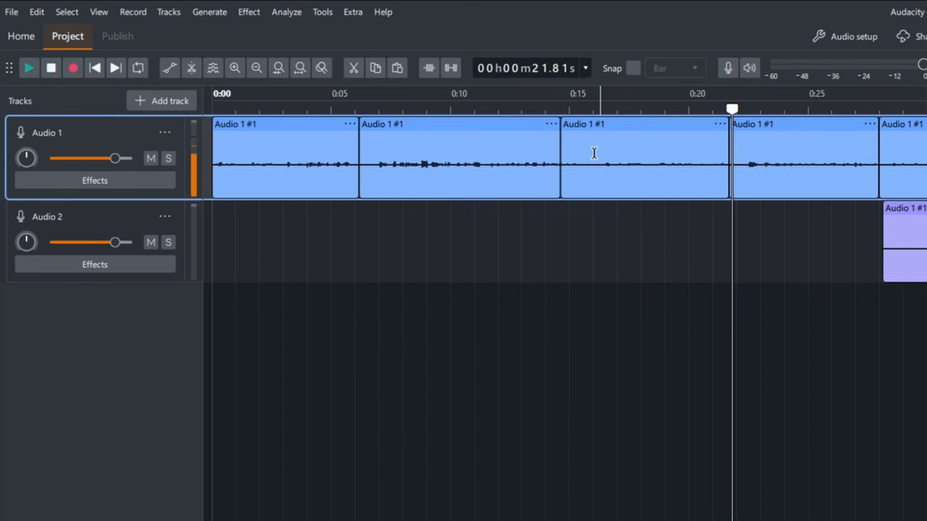
{"action": "left_click", "coordinate": [550, 125]}
{"action": "mouse_move", "coordinate": [600, 184]}
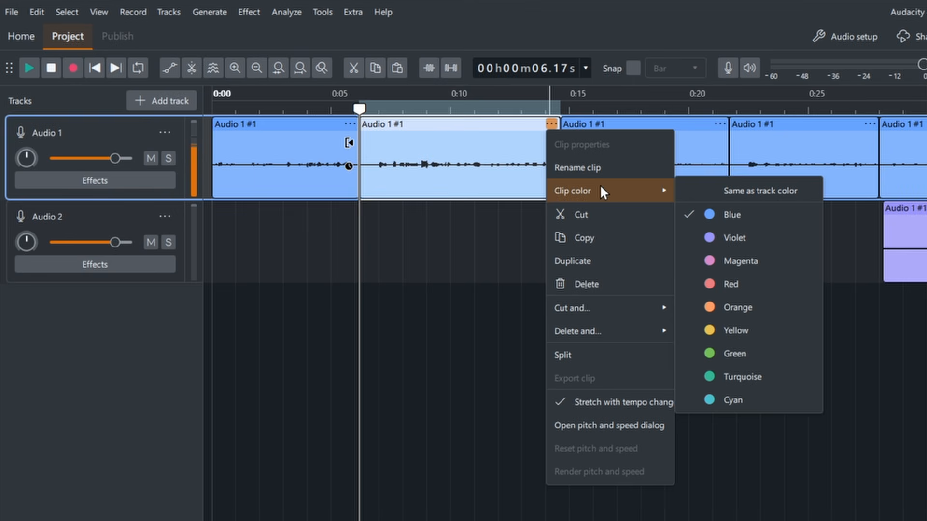
{"action": "left_click", "coordinate": [757, 321]}
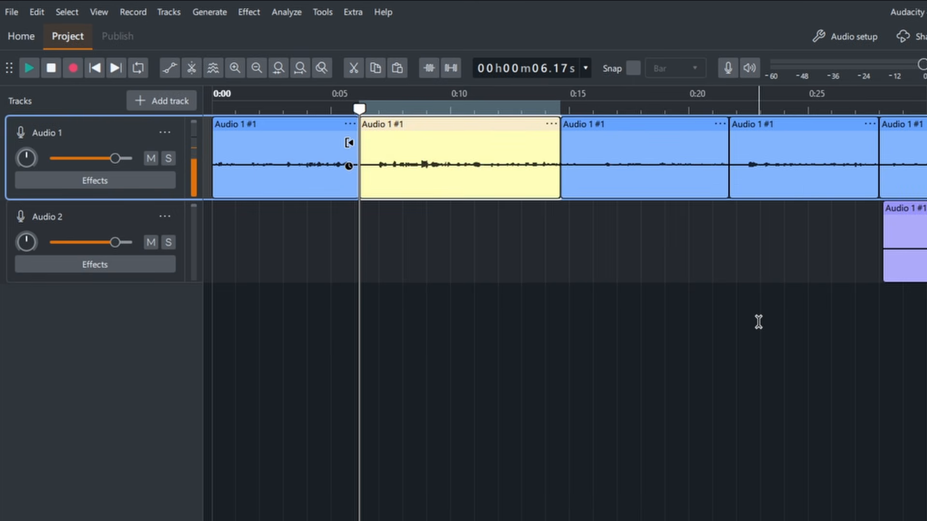
{"action": "left_click", "coordinate": [686, 159]}
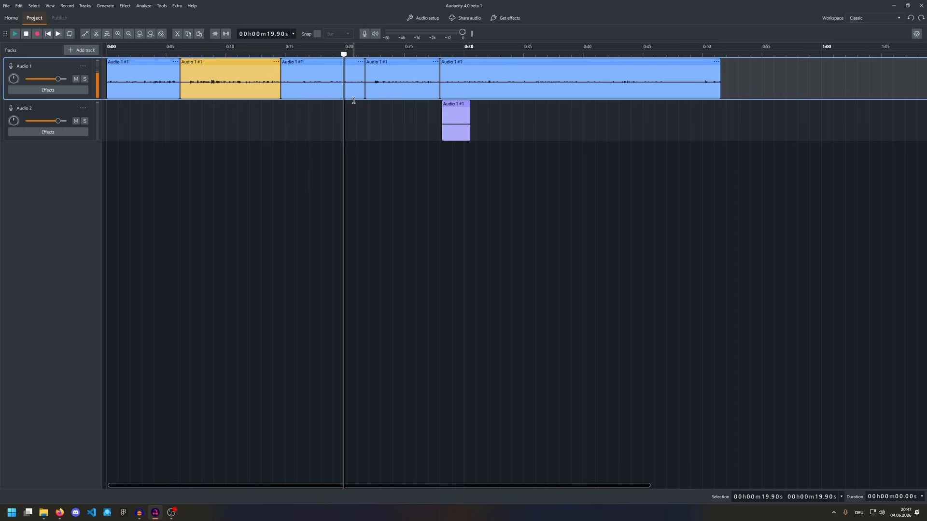
Step: Align the violet clip with the last clip's start above it, and delete about 28.68 to 29.68 seconds, closing the gap on all tracks
{"action": "left_click_drag", "start_coordinate": [454, 105], "coordinate": [452, 105]}
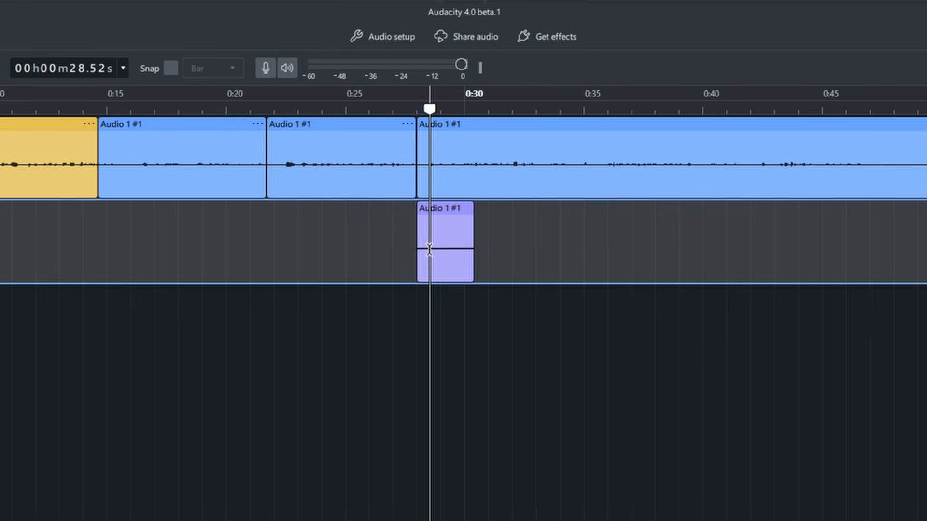
{"action": "mouse_move", "coordinate": [429, 248]}
{"action": "left_mouse_down"}
{"action": "mouse_move", "coordinate": [457, 247]}
{"action": "mouse_move", "coordinate": [427, 246]}
{"action": "left_mouse_up"}
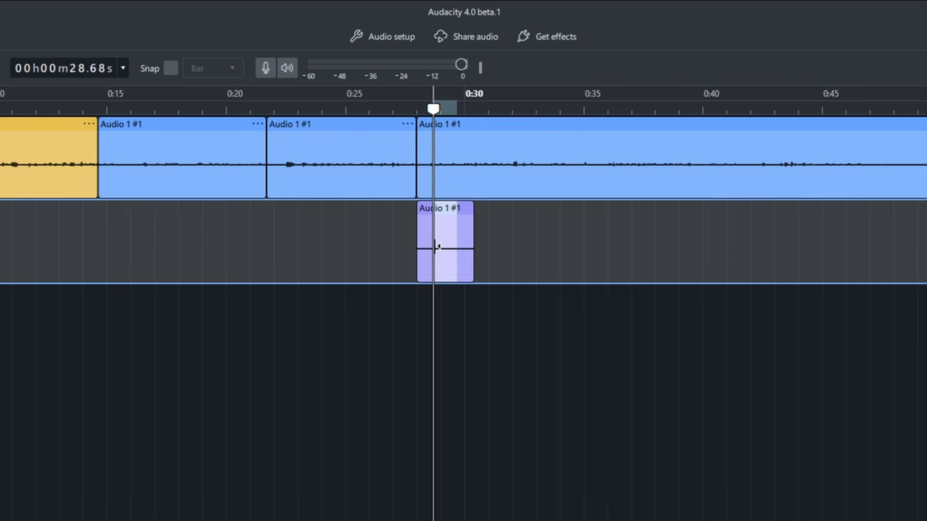
{"action": "scroll", "coordinate": [434, 247], "scroll_direction": "up", "scroll_amount": 2}
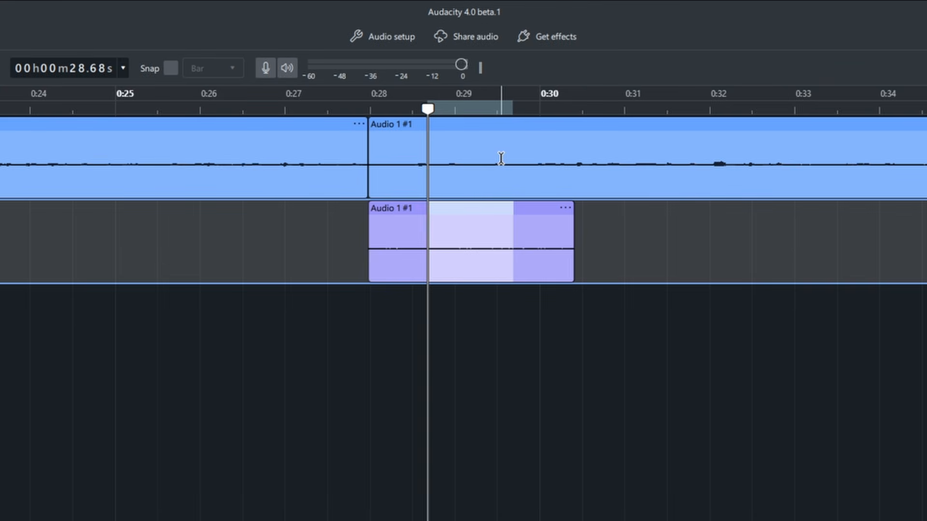
{"action": "right_click", "coordinate": [473, 236]}
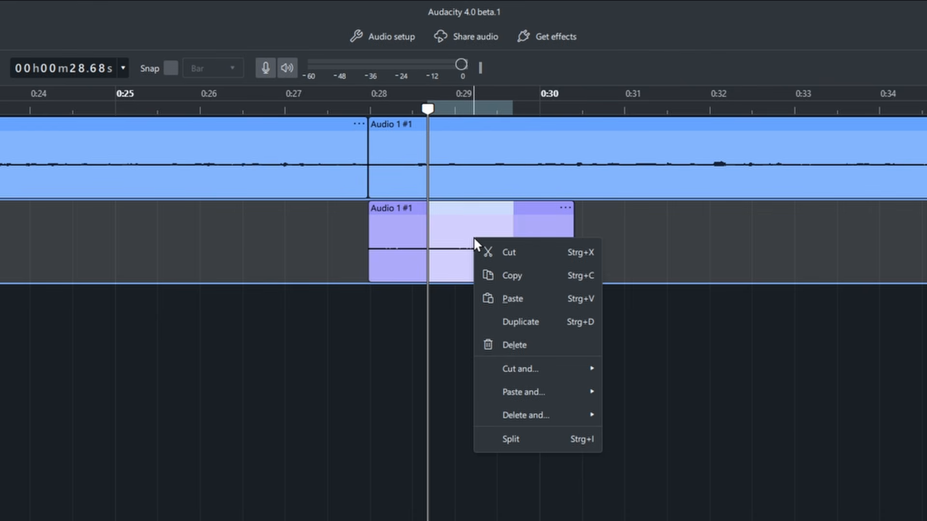
{"action": "mouse_move", "coordinate": [566, 414]}
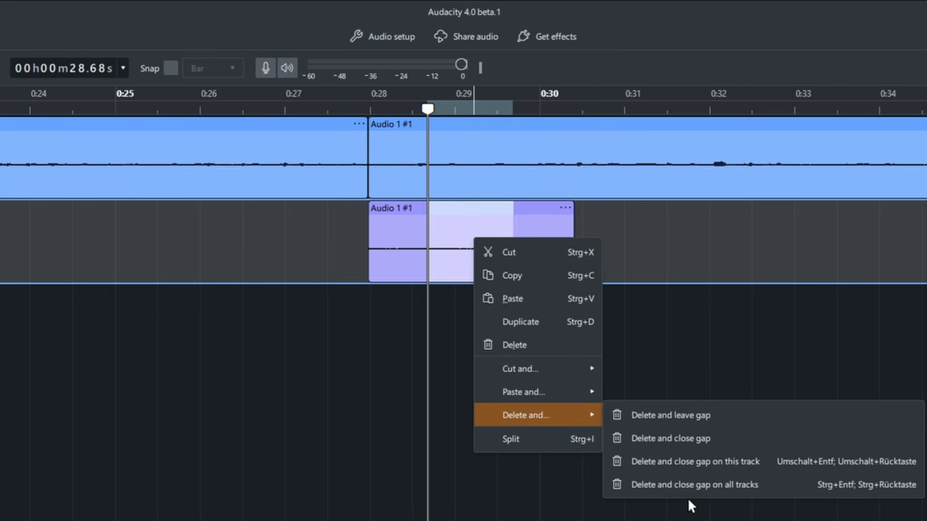
{"action": "left_click", "coordinate": [764, 484]}
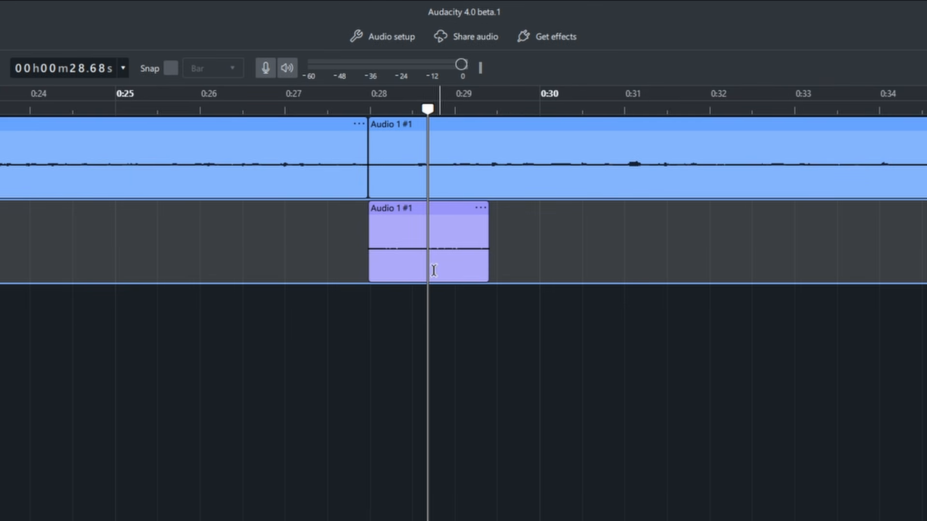
Step: Group the violet clip on the second track with the clip directly above it, starting at 27.98 seconds
{"action": "scroll", "coordinate": [484, 208], "scroll_direction": "down", "scroll_amount": 6}
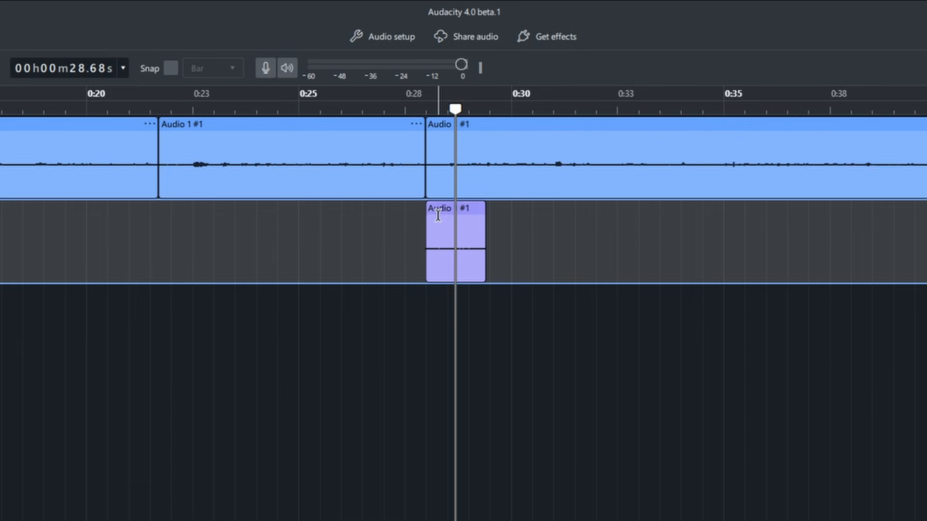
{"action": "left_click", "coordinate": [451, 104]}
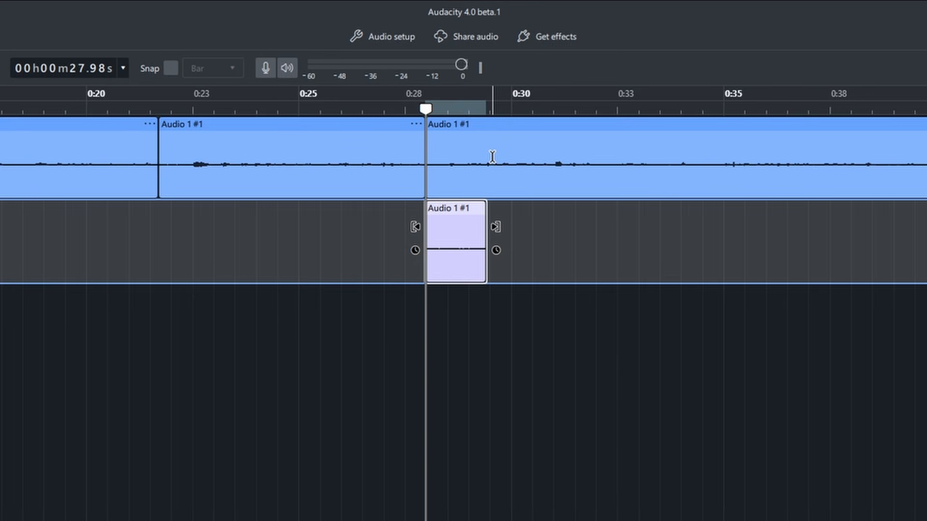
{"action": "left_click", "coordinate": [484, 125]}
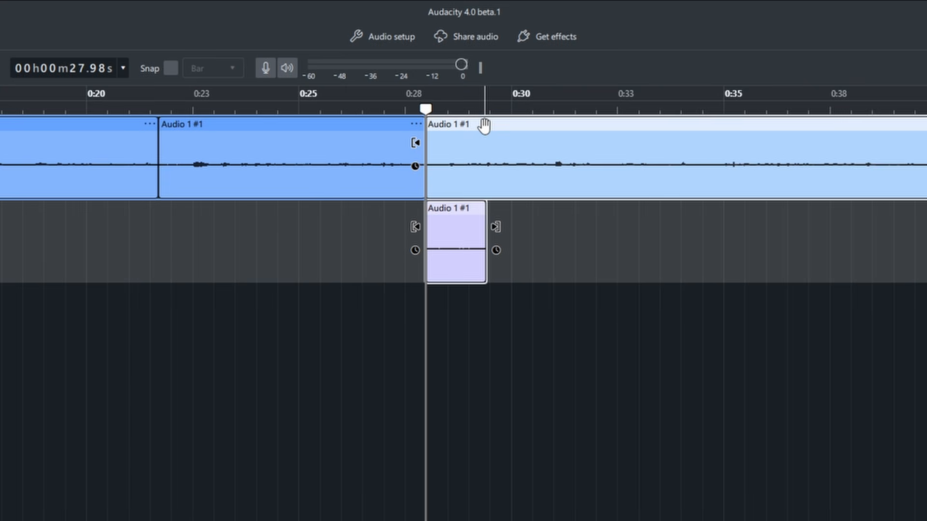
{"action": "right_click", "coordinate": [486, 144]}
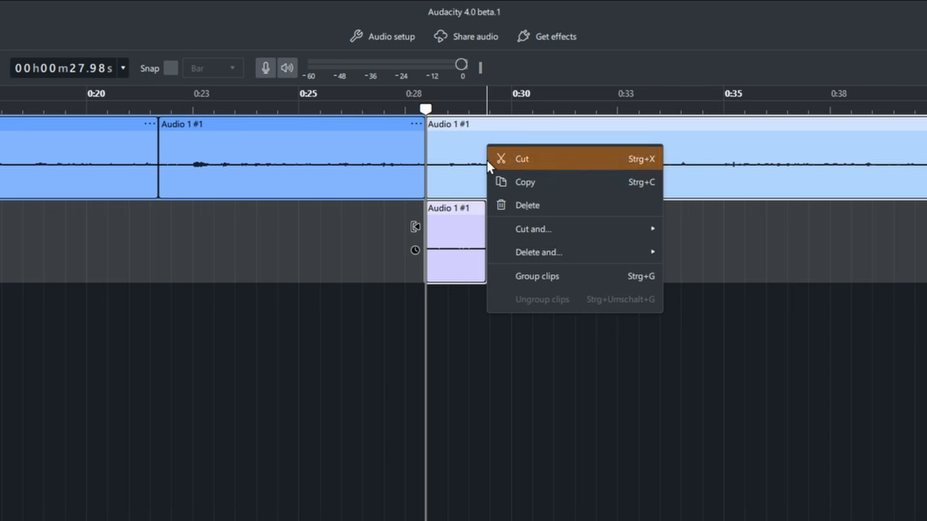
{"action": "left_click", "coordinate": [543, 277]}
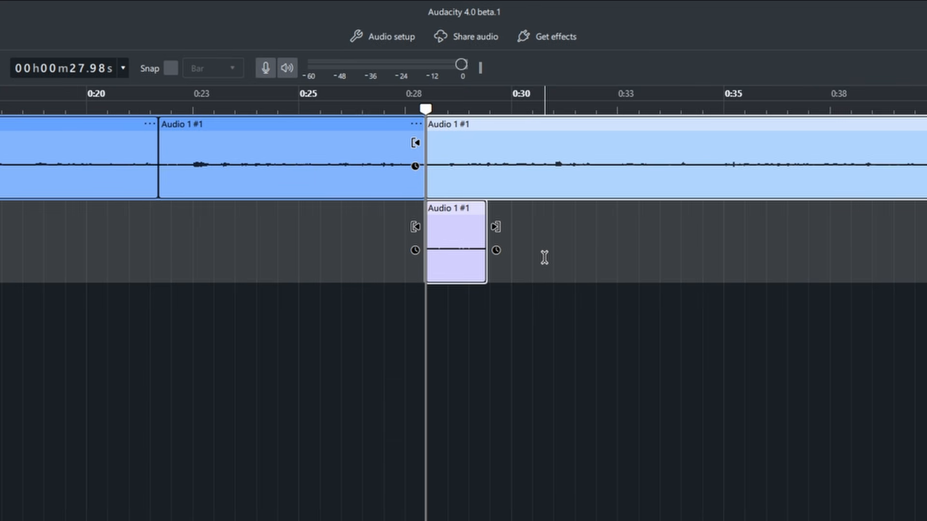
{"action": "left_click", "coordinate": [544, 257]}
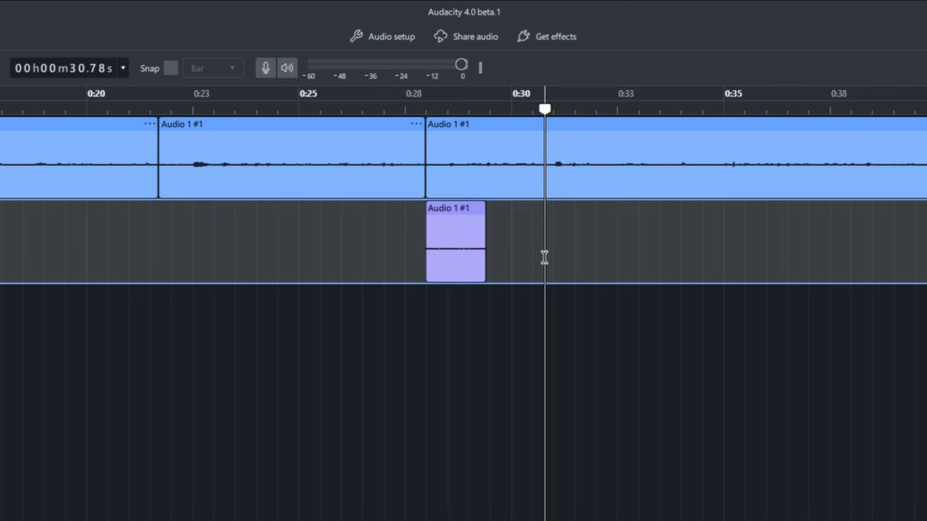
Step: Move the grouped violet clip and last blue clip together to start at about 28.7 seconds
{"action": "left_click", "coordinate": [466, 205]}
{"action": "left_click", "coordinate": [323, 265]}
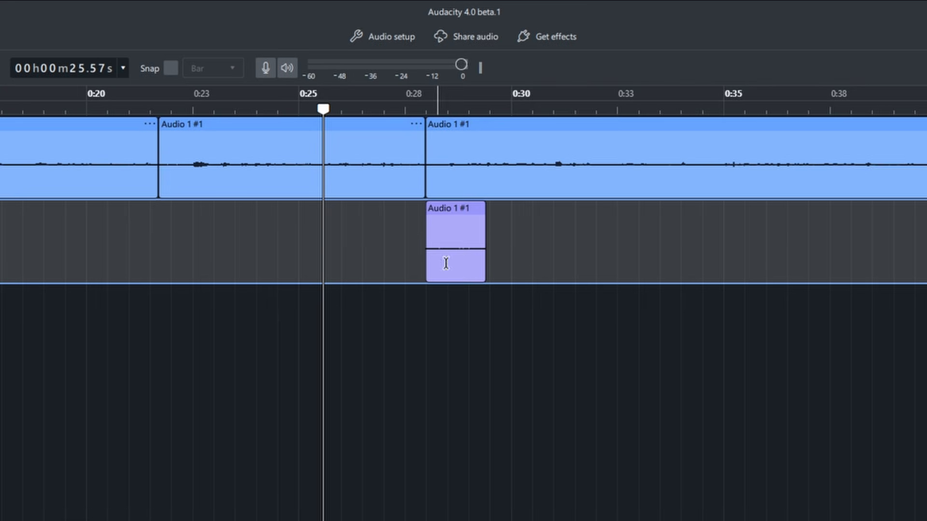
{"action": "left_click", "coordinate": [465, 204]}
{"action": "left_click_drag", "start_coordinate": [414, 225], "coordinate": [444, 227]}
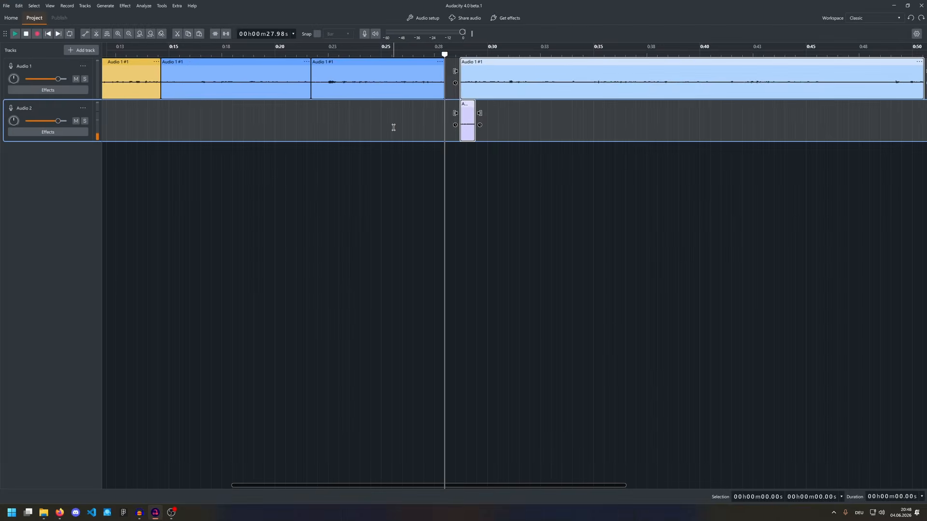
{"action": "left_click", "coordinate": [323, 254]}
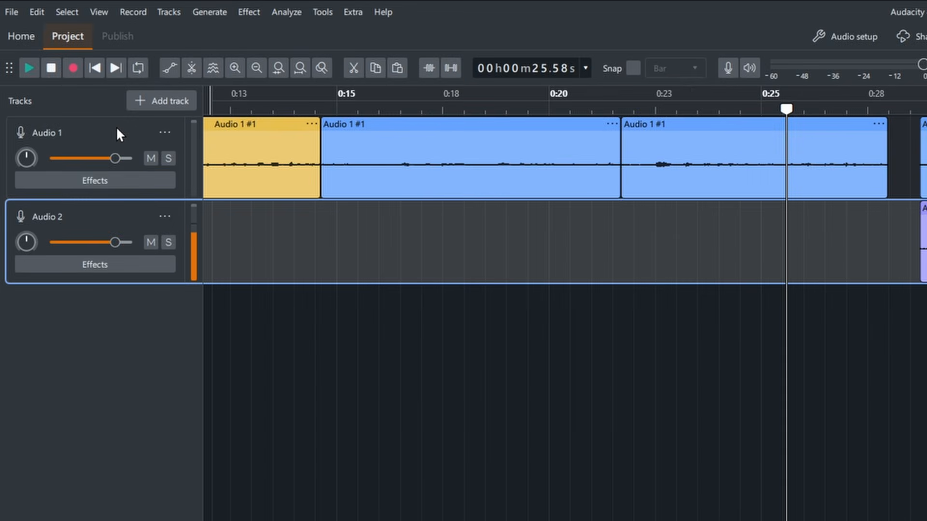
Step: Lower the volume of the Audio 2 track slightly
{"action": "key", "text": "alt+Tab"}
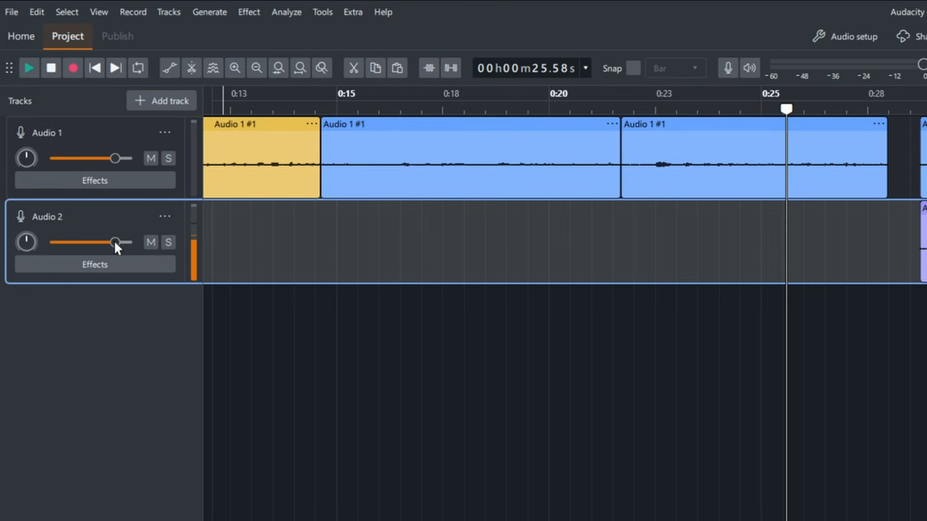
{"action": "mouse_move", "coordinate": [114, 241]}
{"action": "left_mouse_down"}
{"action": "mouse_move", "coordinate": [56, 241]}
{"action": "mouse_move", "coordinate": [116, 241]}
{"action": "mouse_move", "coordinate": [106, 241]}
{"action": "left_mouse_up"}
Step: Try different pan positions on the Audio 2 track, including 96L, and reset the pan to center
{"action": "left_click_drag", "start_coordinate": [27, 242], "coordinate": [5, 268]}
{"action": "left_click_drag", "start_coordinate": [27, 243], "coordinate": [46, 325]}
{"action": "mouse_move", "coordinate": [21, 239]}
{"action": "mouse_move", "coordinate": [22, 239]}
{"action": "left_mouse_down"}
{"action": "mouse_move", "coordinate": [119, 237]}
{"action": "mouse_move", "coordinate": [26, 247]}
{"action": "left_mouse_up"}
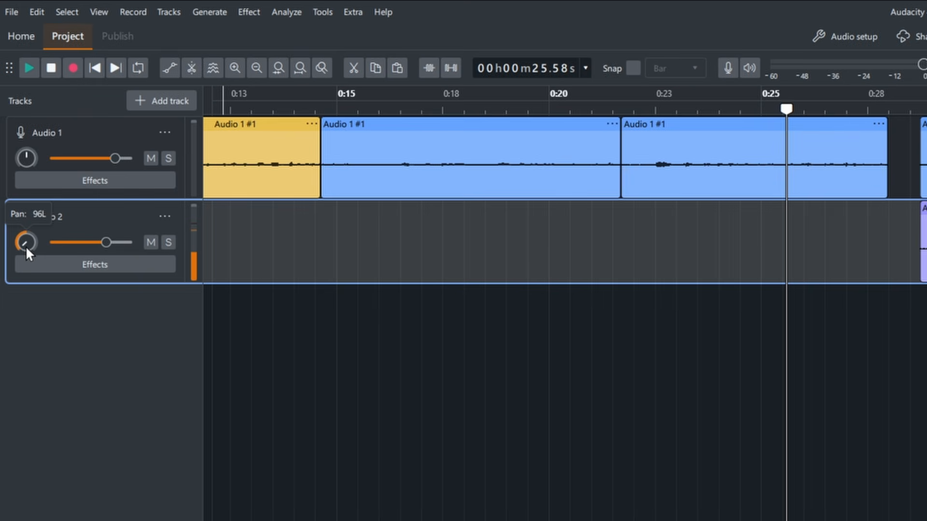
{"action": "double_click", "coordinate": [25, 245]}
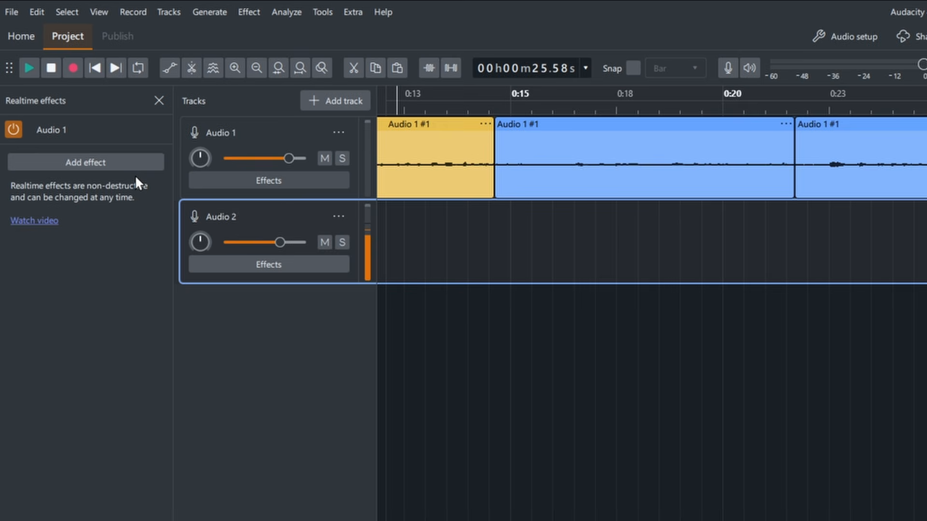
Step: Add the Compressor as a realtime effect on the Audio 1 track
{"action": "left_click", "coordinate": [135, 178]}
{"action": "left_click", "coordinate": [265, 123]}
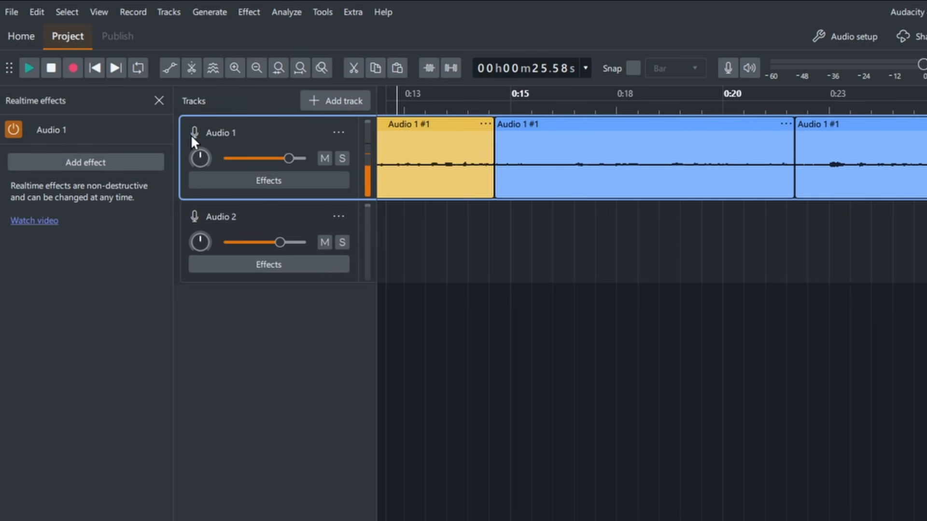
{"action": "left_click", "coordinate": [100, 160]}
{"action": "mouse_move", "coordinate": [101, 176]}
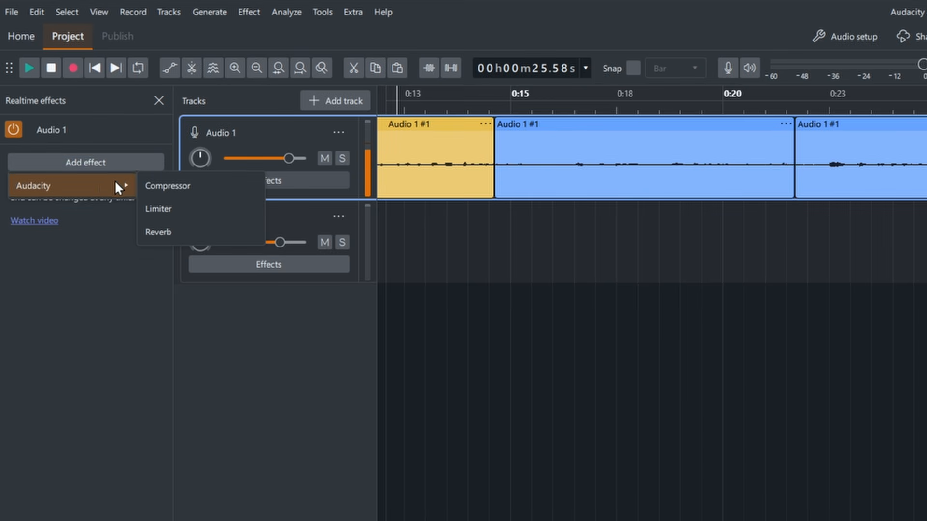
{"action": "left_click", "coordinate": [167, 181]}
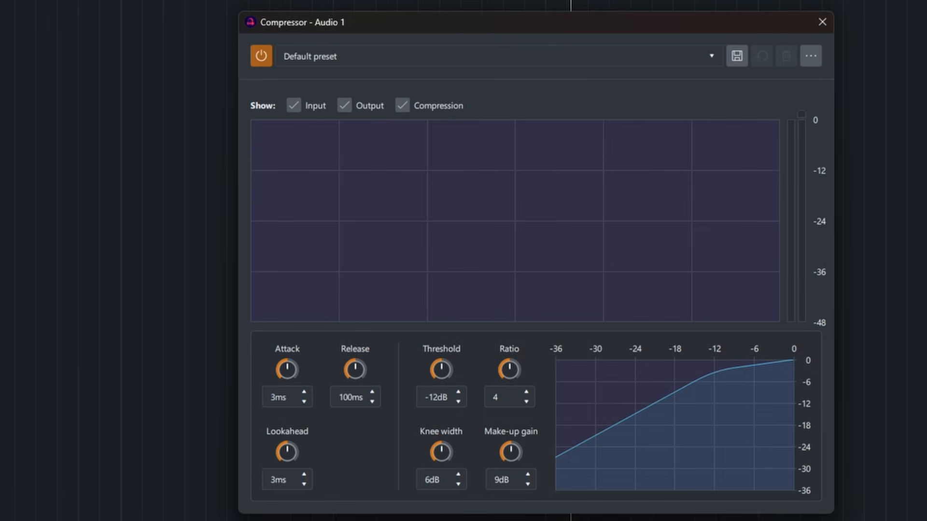
Step: Set the compressor's threshold to -34.4 dB while playing from about 22.26 seconds, and close the effect window
{"action": "left_click", "coordinate": [429, 5]}
{"action": "left_click_drag", "start_coordinate": [435, 372], "coordinate": [452, 436]}
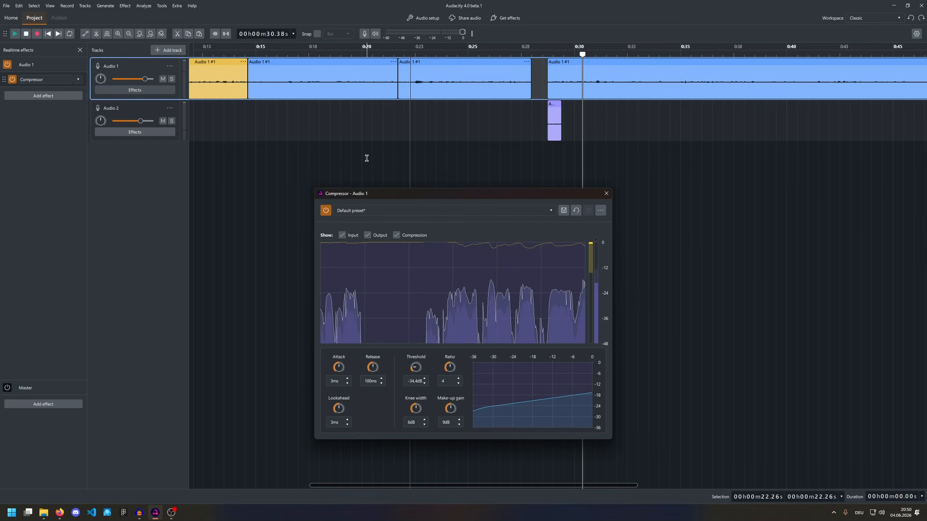
{"action": "left_click", "coordinate": [606, 193]}
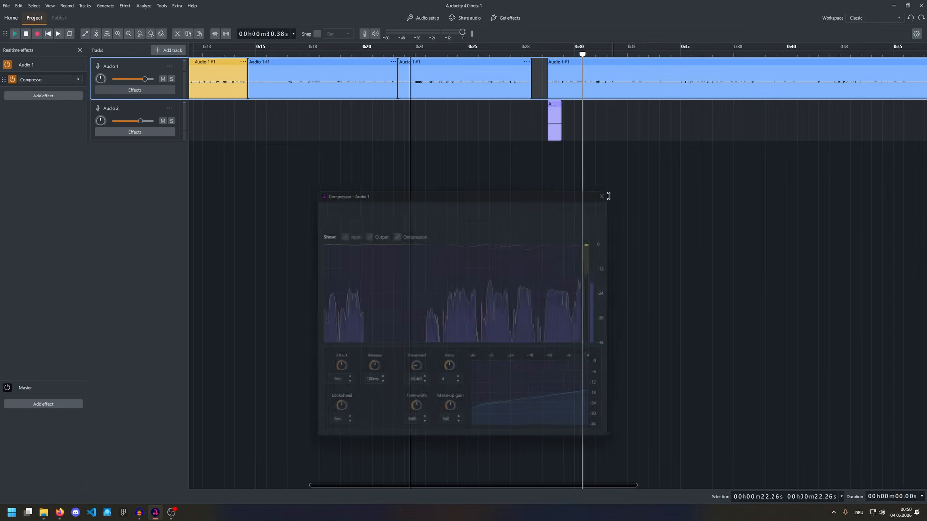
{"action": "left_click", "coordinate": [608, 196]}
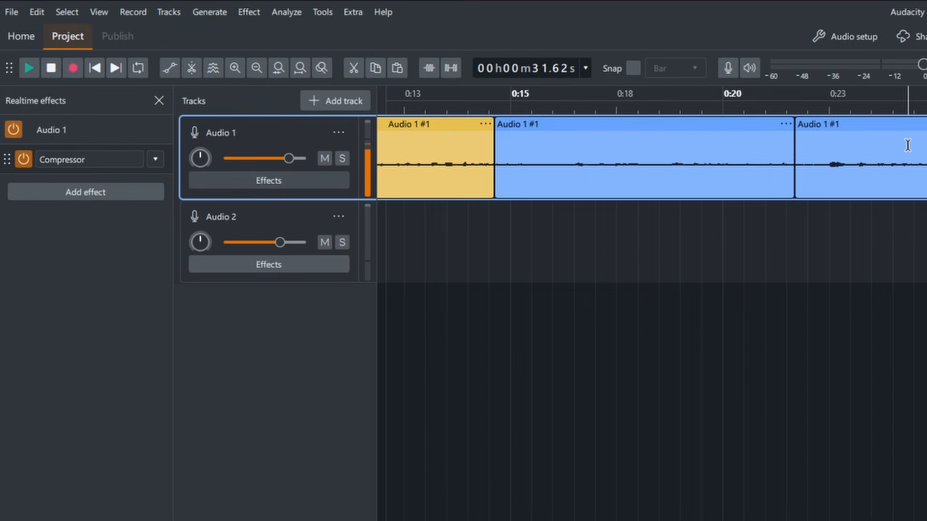
Step: Select the Audio 1 clip starting at 21.69 seconds, look through the effect categories and open Noise reduction
{"action": "left_click", "coordinate": [453, 63]}
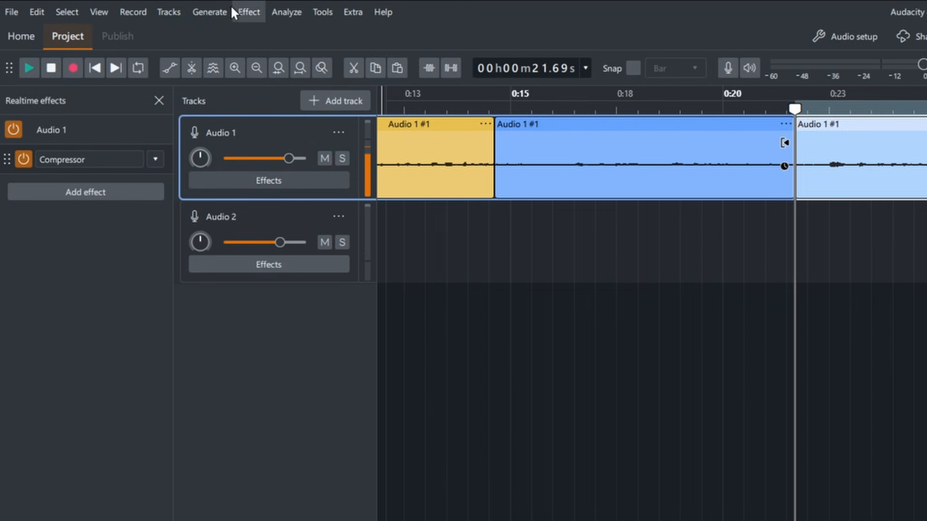
{"action": "left_click", "coordinate": [257, 7]}
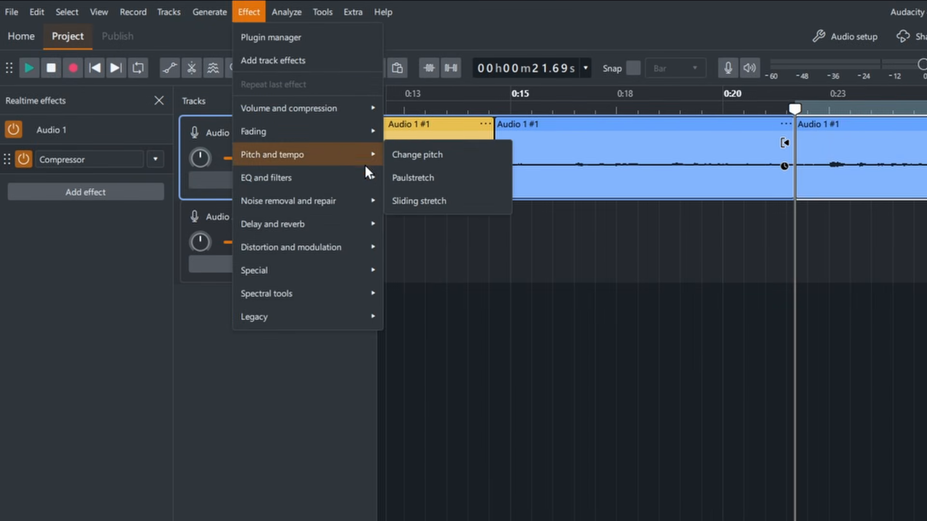
{"action": "mouse_move", "coordinate": [358, 227]}
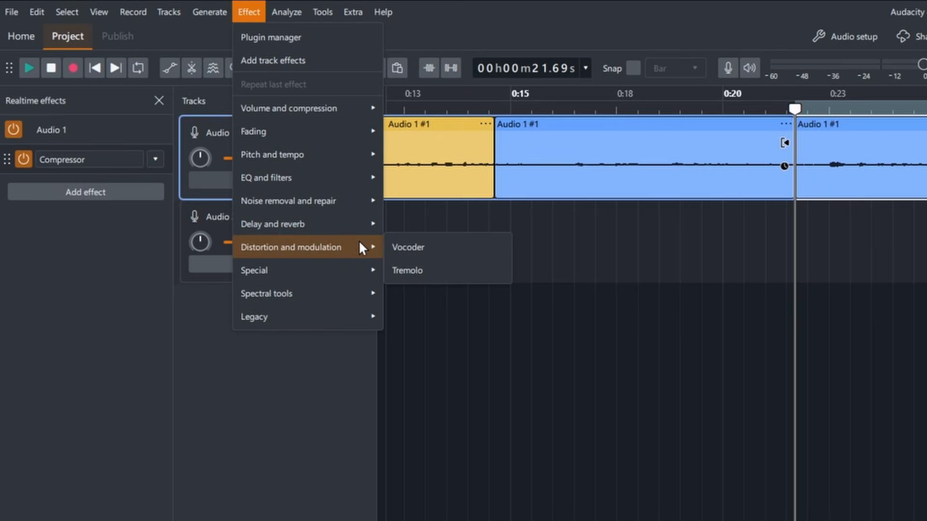
{"action": "mouse_move", "coordinate": [360, 202]}
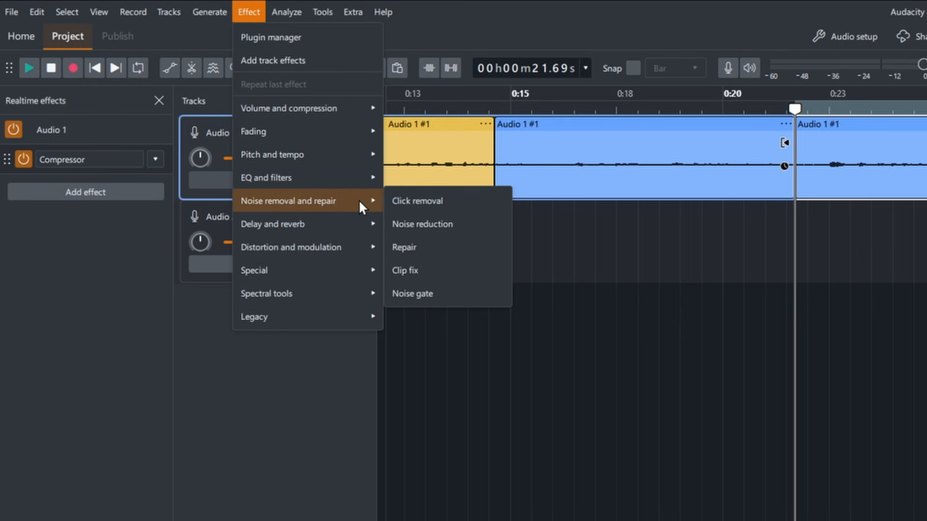
{"action": "left_click", "coordinate": [454, 225]}
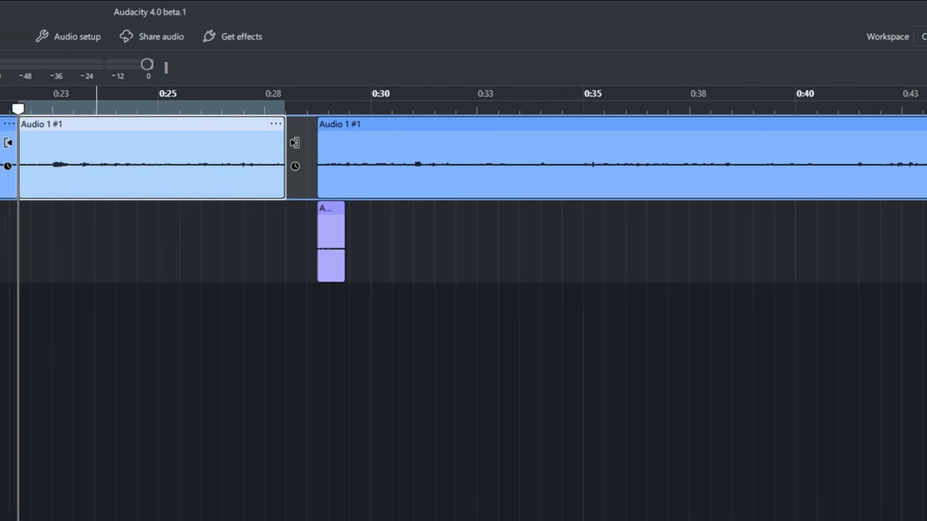
Step: Try toggling the visibility of Play, Stop and Record in the toolbar customization
{"action": "left_click", "coordinate": [907, 68]}
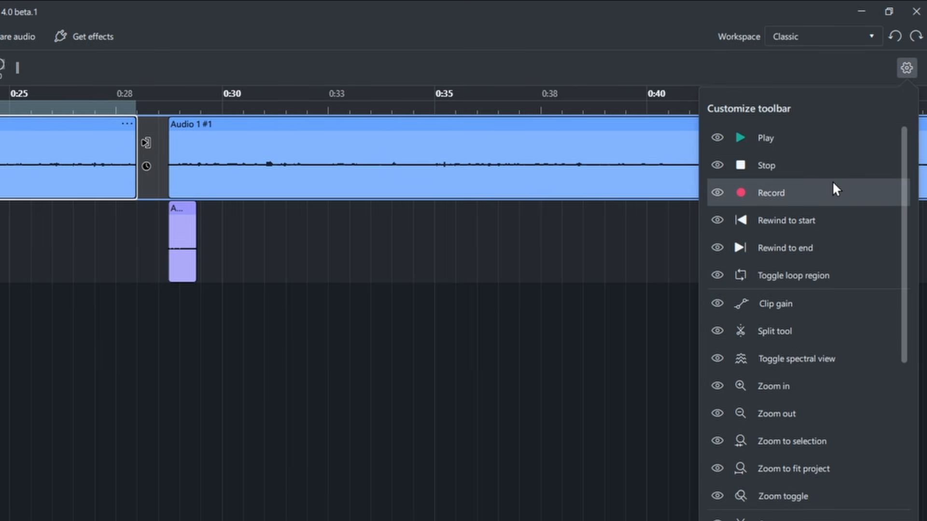
{"action": "left_click", "coordinate": [716, 137]}
{"action": "left_click", "coordinate": [717, 163]}
{"action": "left_click", "coordinate": [718, 183]}
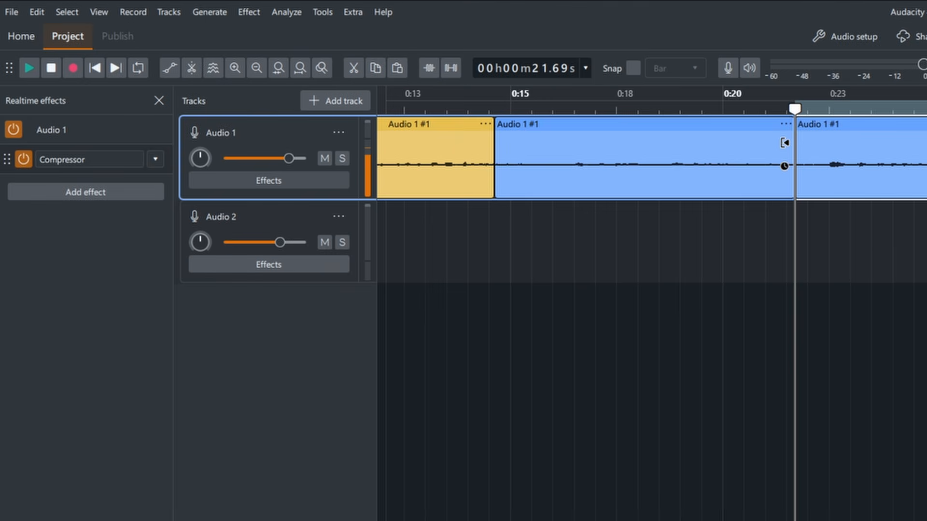
Step: Turn on spectral view for the tracks and greatly increase the height of the Audio 1 track
{"action": "left_click", "coordinate": [861, 124]}
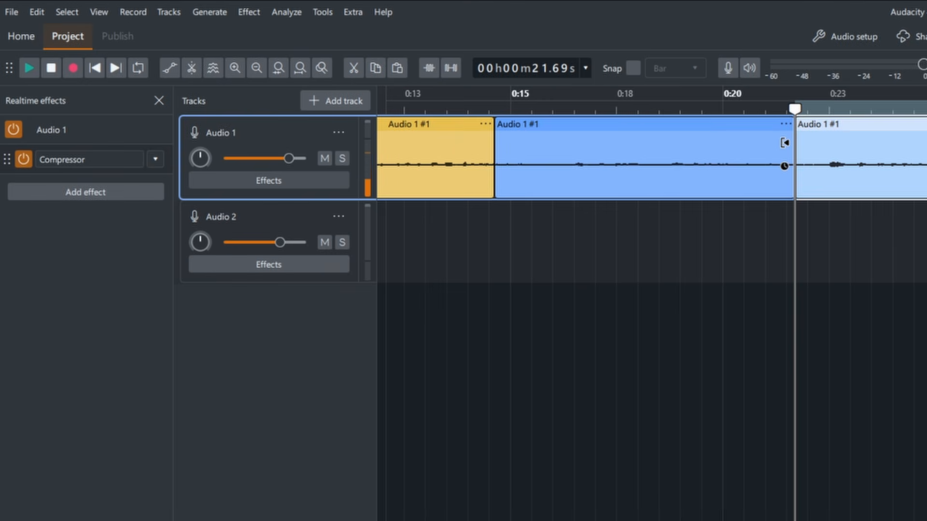
{"action": "left_click", "coordinate": [208, 64]}
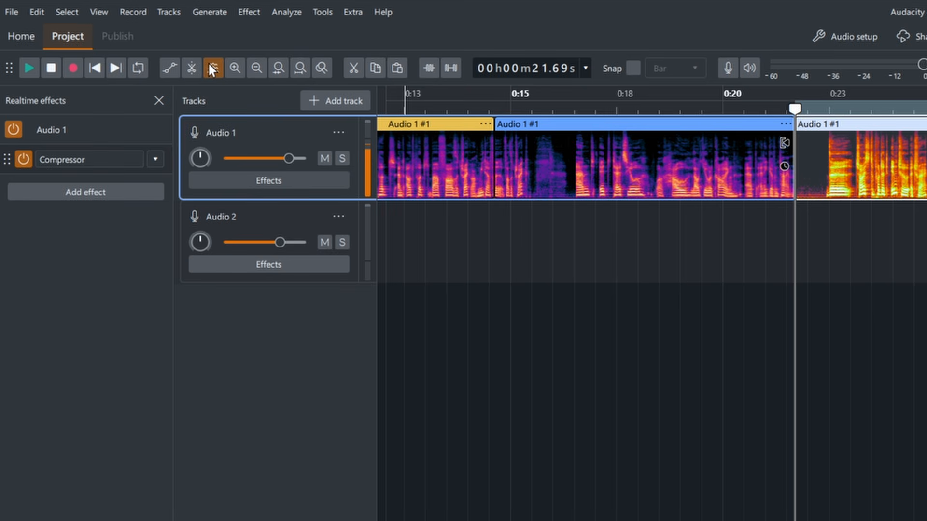
{"action": "left_click", "coordinate": [209, 64]}
{"action": "left_click", "coordinate": [210, 65]}
{"action": "left_click_drag", "start_coordinate": [307, 199], "coordinate": [289, 520]}
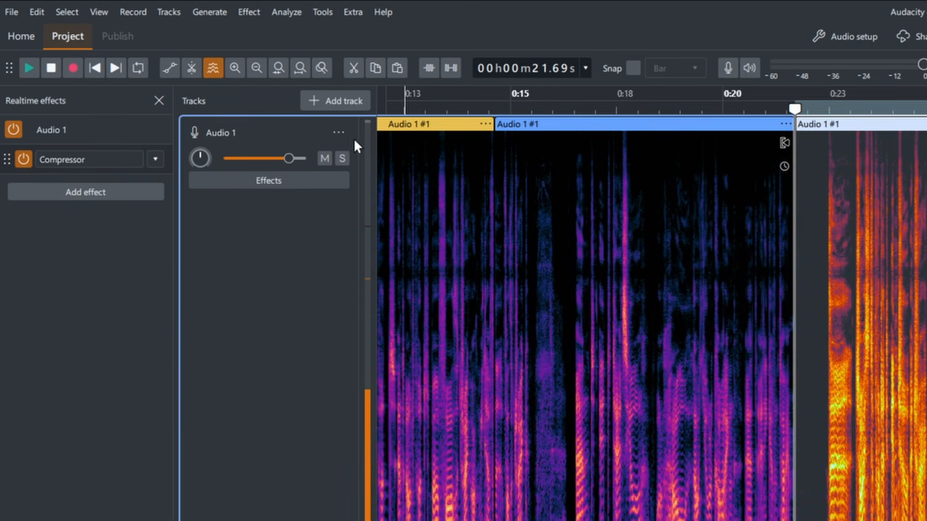
Step: Show vertical rulers for the Audio 1 track and zoom in twice on its frequency scale
{"action": "left_click", "coordinate": [339, 133]}
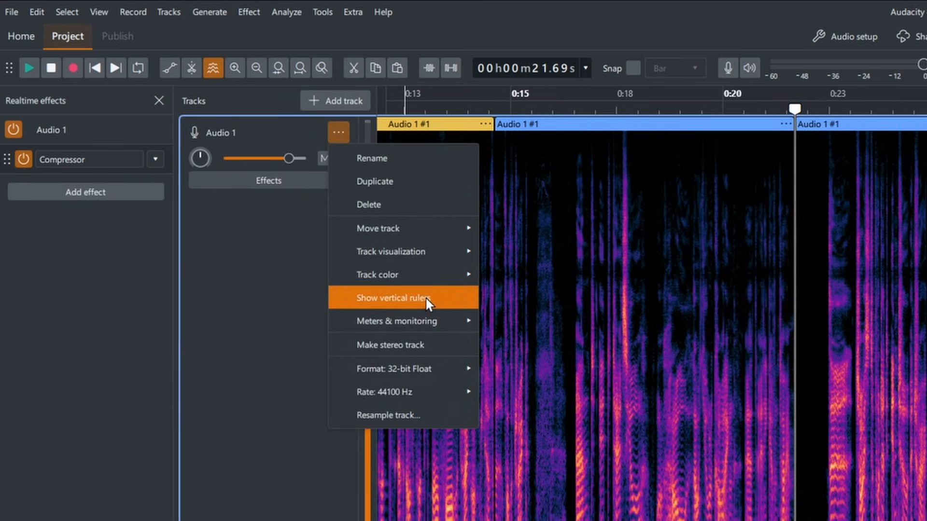
{"action": "left_click", "coordinate": [426, 298]}
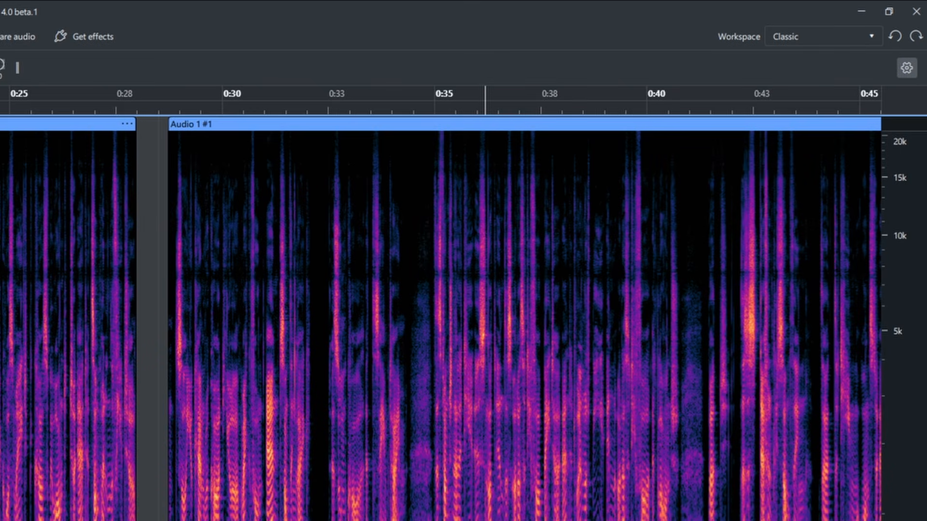
{"action": "mouse_move", "coordinate": [905, 332]}
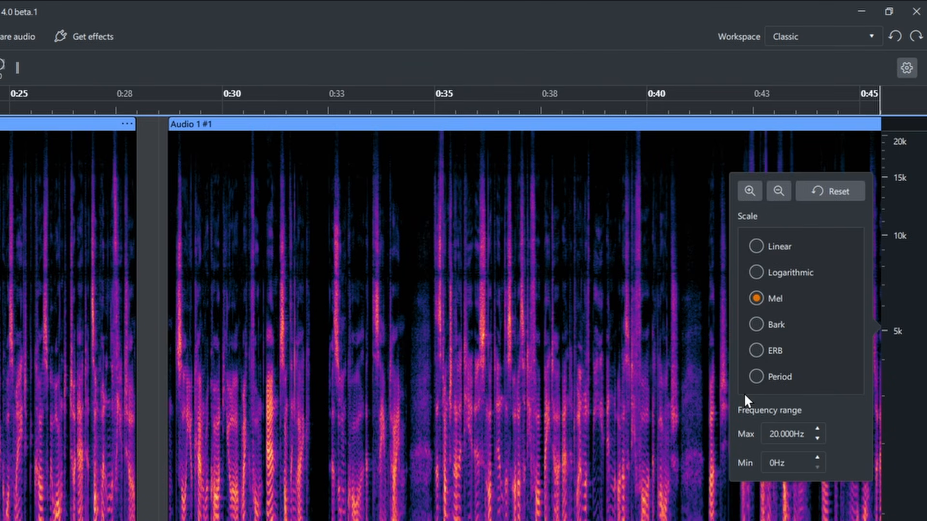
{"action": "left_click", "coordinate": [757, 191]}
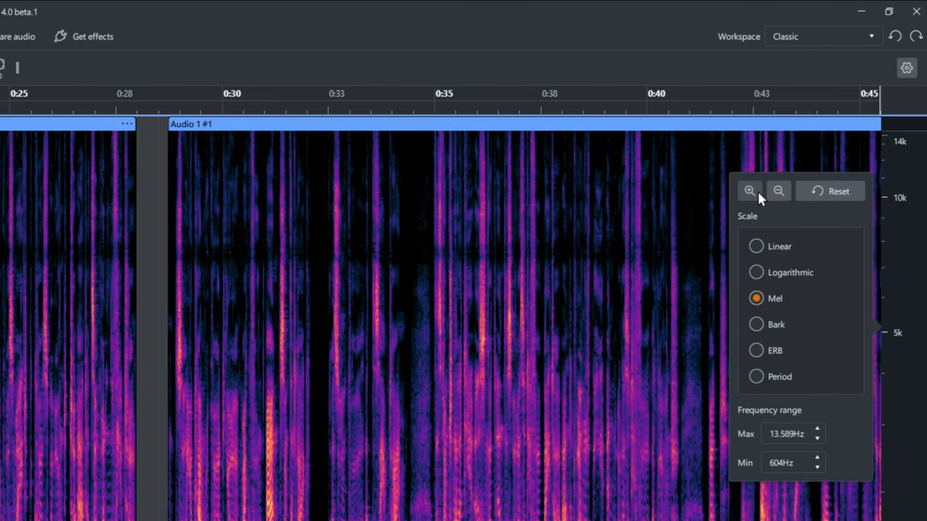
{"action": "left_click", "coordinate": [757, 191]}
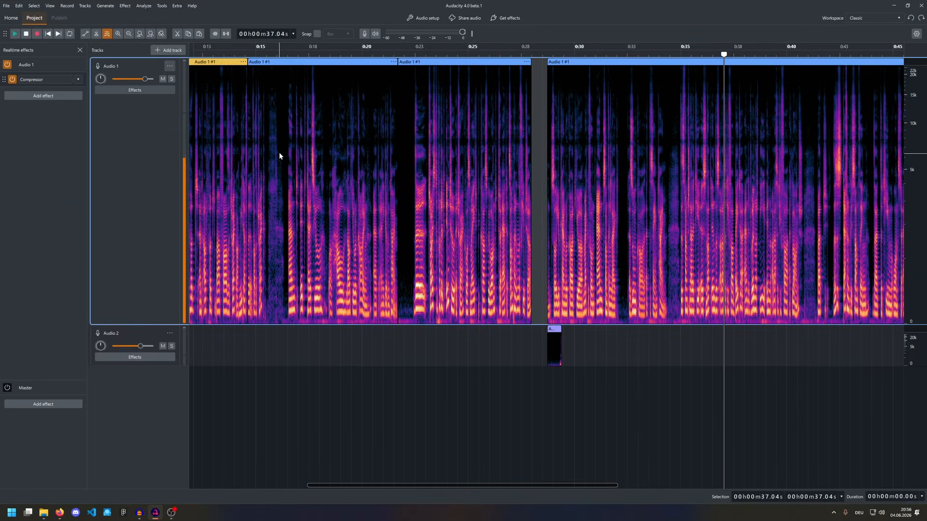
Step: Widen the playback meter in the toolbar and change its position to Side bar (vertical)
{"action": "left_click", "coordinate": [303, 154]}
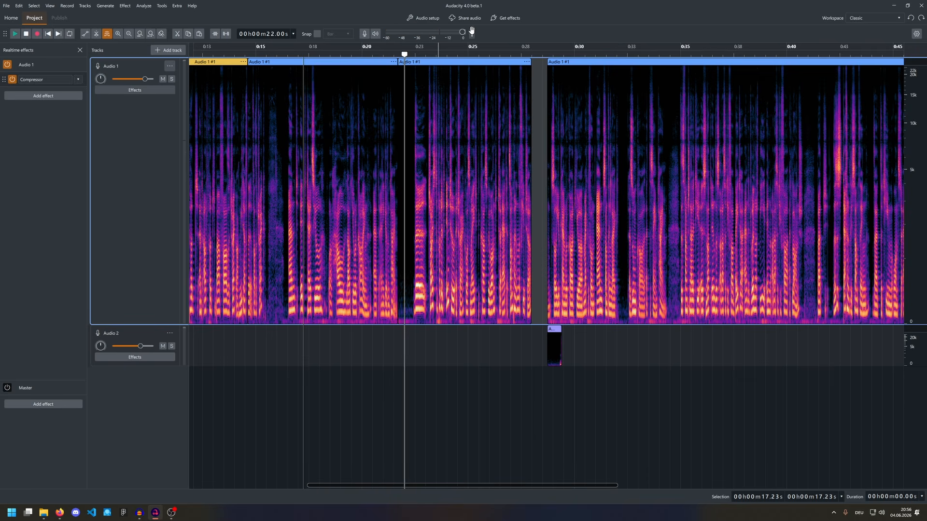
{"action": "left_click_drag", "start_coordinate": [472, 33], "coordinate": [614, 32]}
{"action": "left_click", "coordinate": [379, 34]}
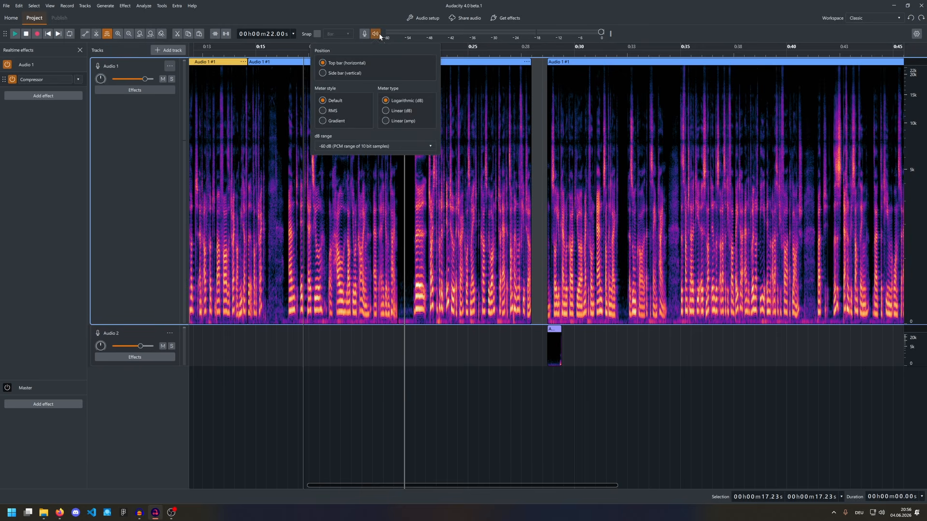
{"action": "left_click", "coordinate": [322, 74]}
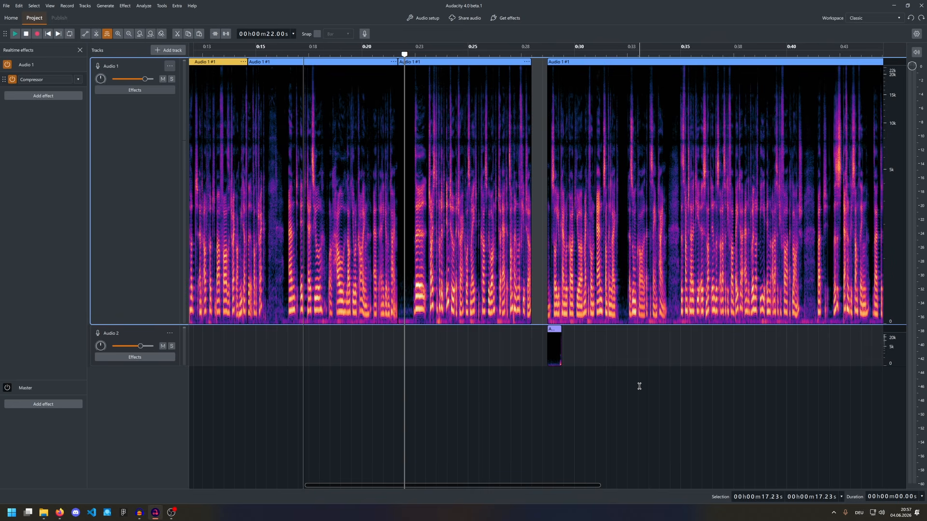
{"action": "left_click", "coordinate": [638, 309]}
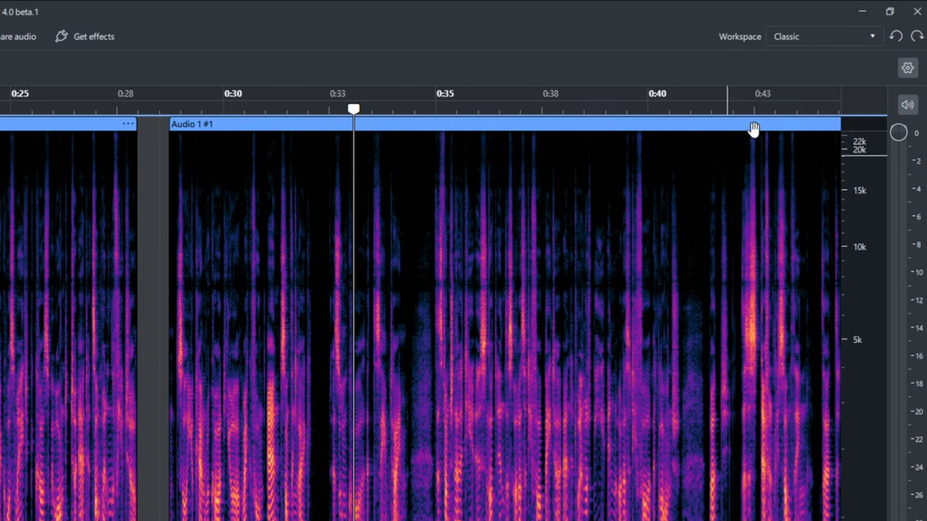
Step: Try the Modern workspace twice, switching back to the Classic workspace each time
{"action": "left_click", "coordinate": [836, 37]}
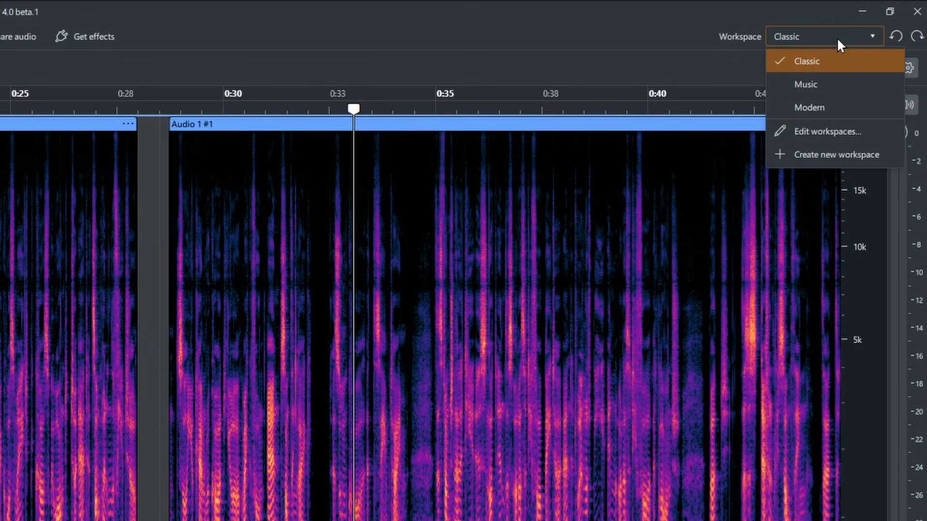
{"action": "left_click", "coordinate": [824, 106]}
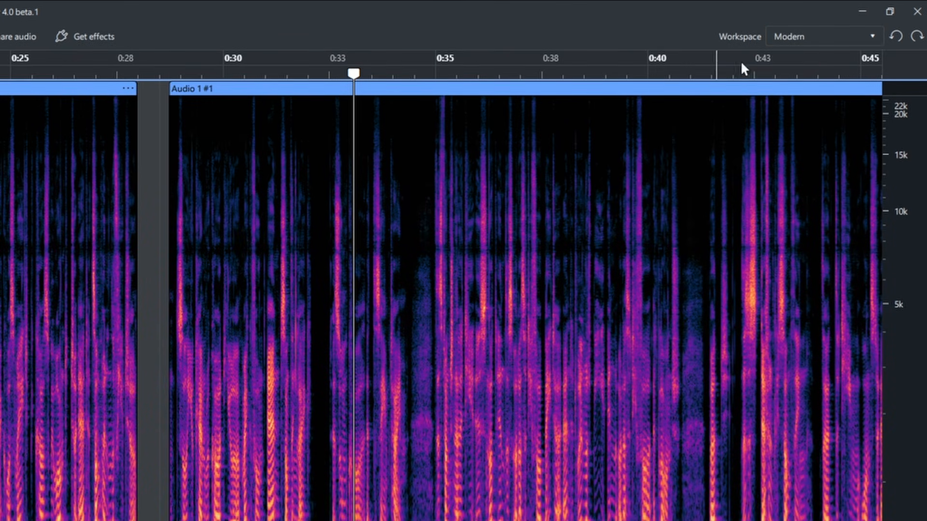
{"action": "left_click", "coordinate": [812, 34]}
{"action": "left_click", "coordinate": [809, 58]}
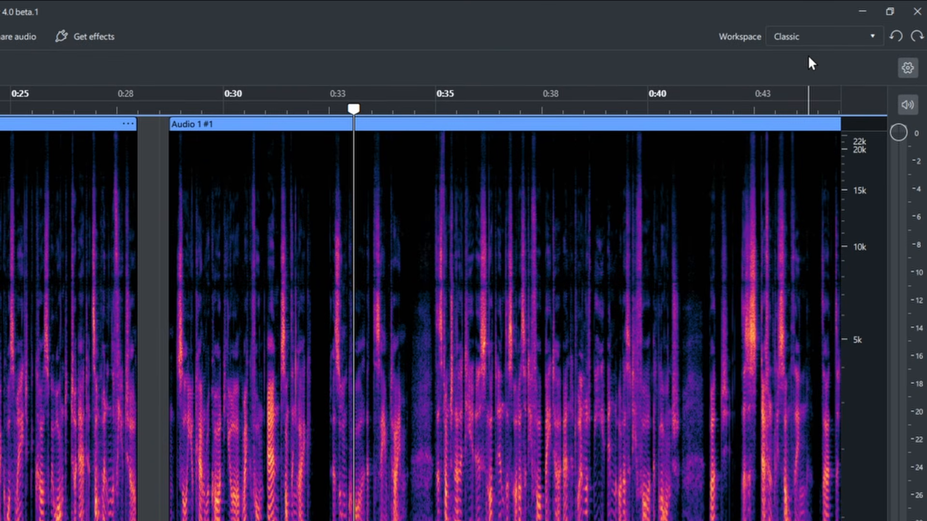
{"action": "left_click", "coordinate": [809, 37]}
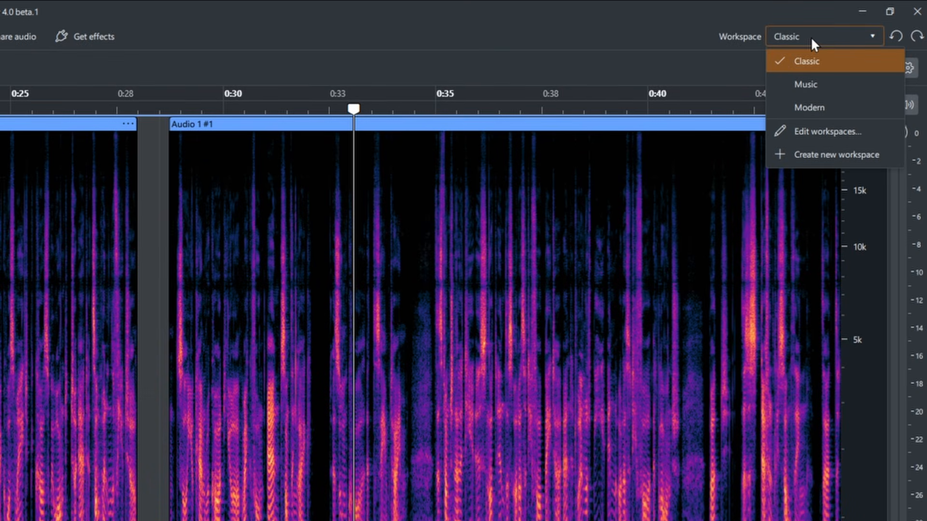
{"action": "left_click", "coordinate": [826, 108]}
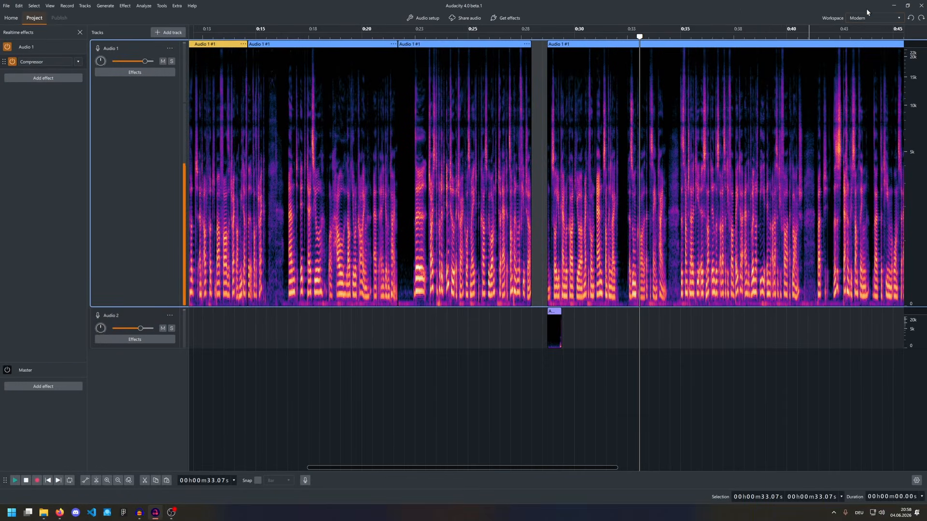
{"action": "left_click", "coordinate": [813, 34]}
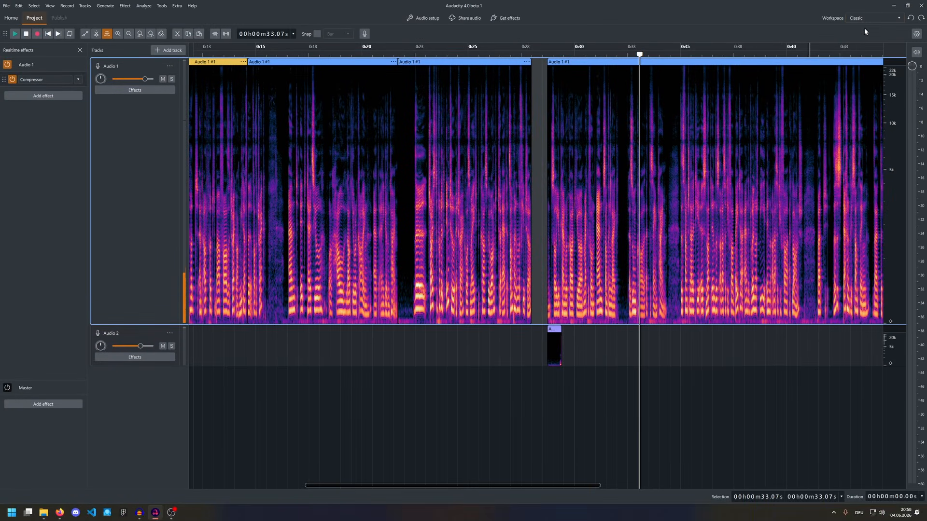
{"action": "left_click", "coordinate": [863, 30]}
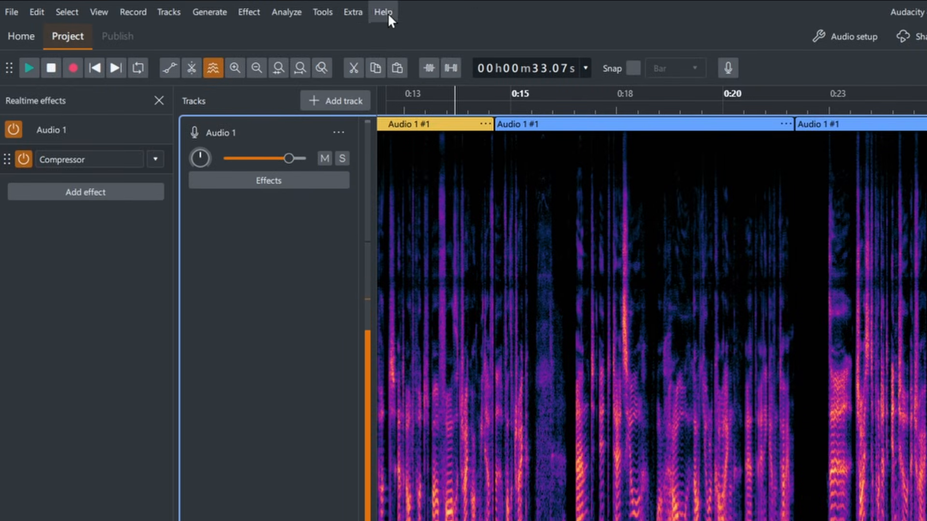
Step: Compare the recording commands with the Transport playing commands in the older Audacity window
{"action": "left_click", "coordinate": [133, 14]}
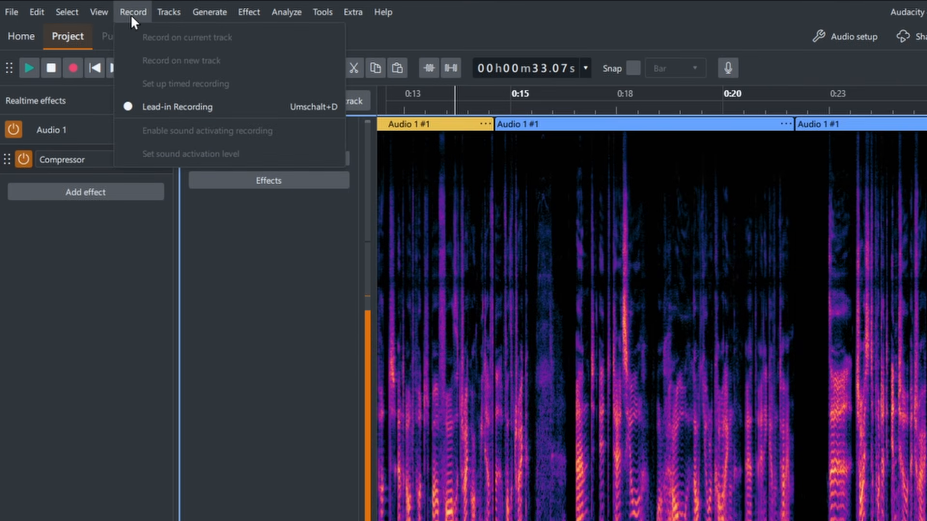
{"action": "left_click", "coordinate": [132, 12]}
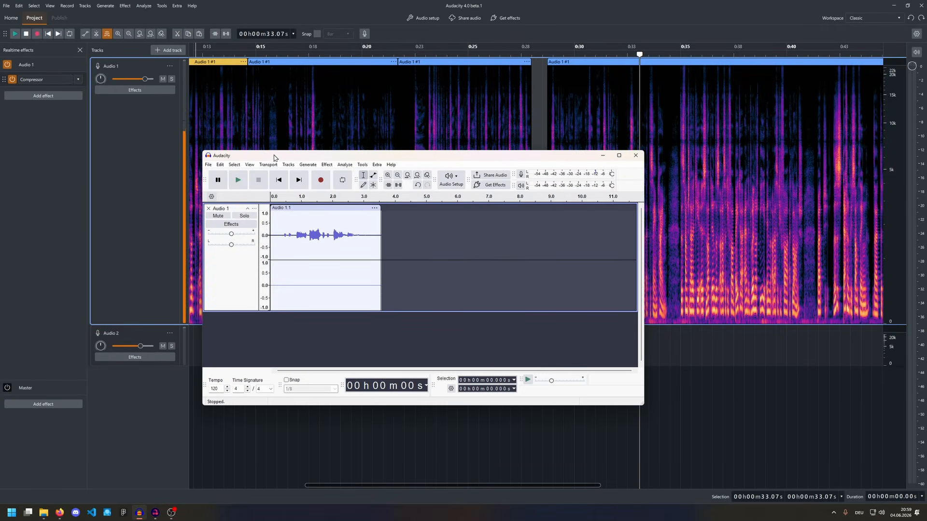
{"action": "left_click", "coordinate": [269, 165]}
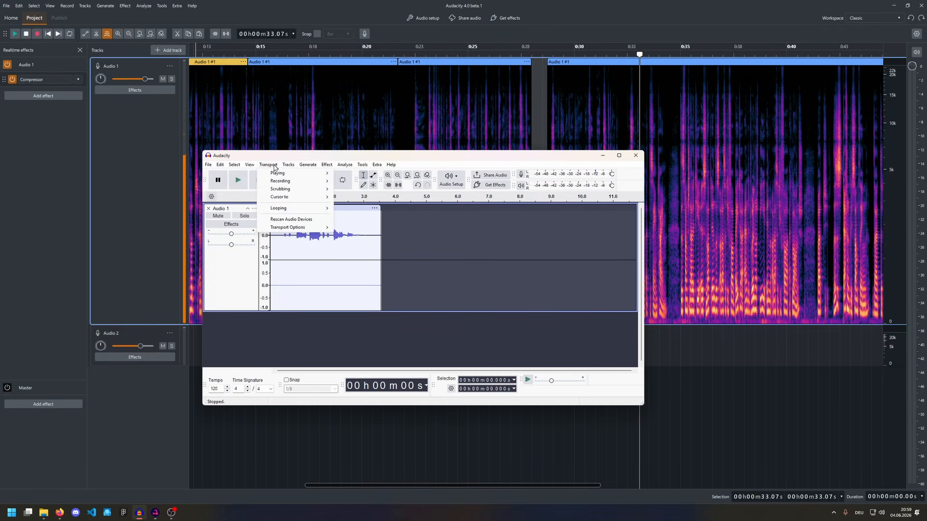
{"action": "mouse_move", "coordinate": [285, 173]}
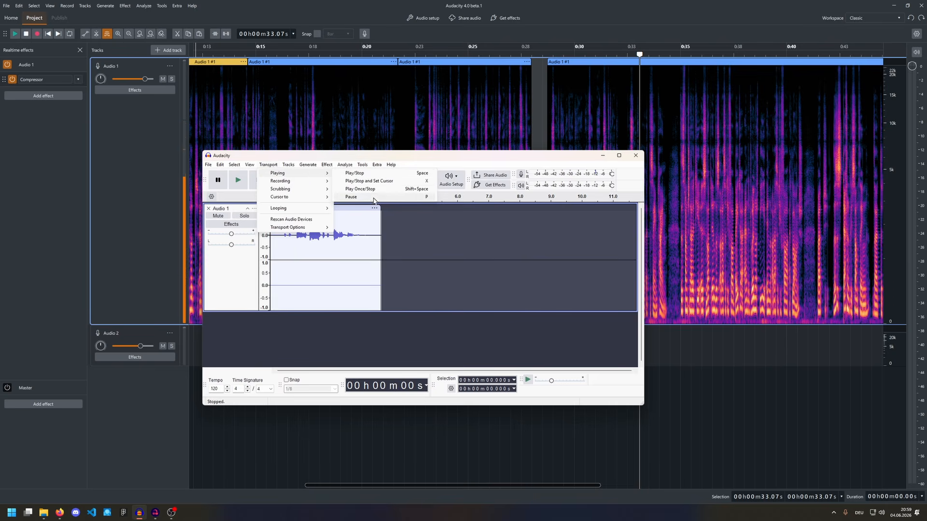
{"action": "left_click", "coordinate": [315, 267]}
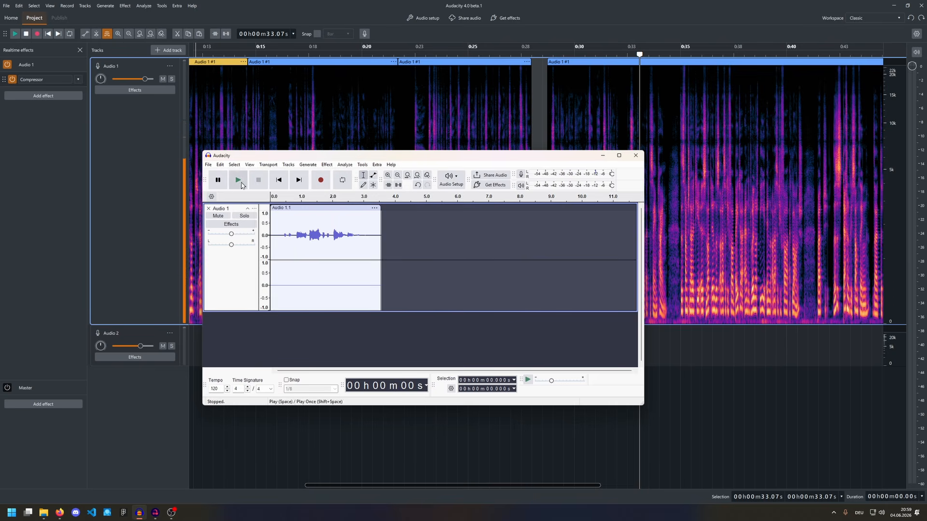
{"action": "left_click", "coordinate": [155, 144]}
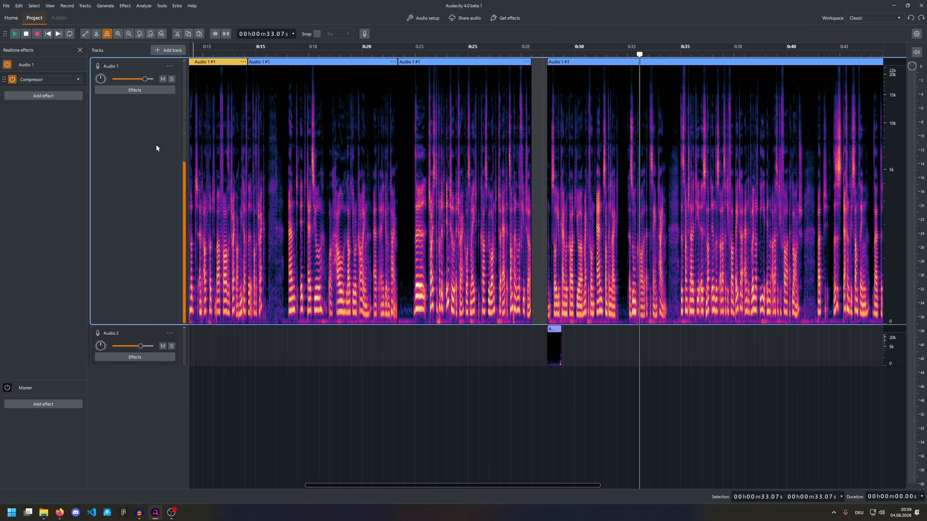
Step: Review the recording commands again in Audacity 4 and check the timecode display's options
{"action": "left_click", "coordinate": [67, 6]}
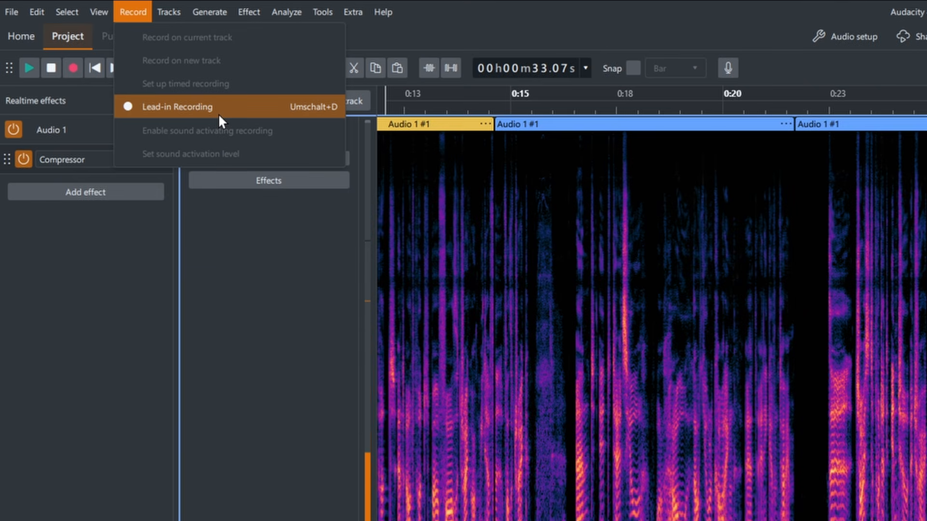
{"action": "left_click", "coordinate": [278, 262]}
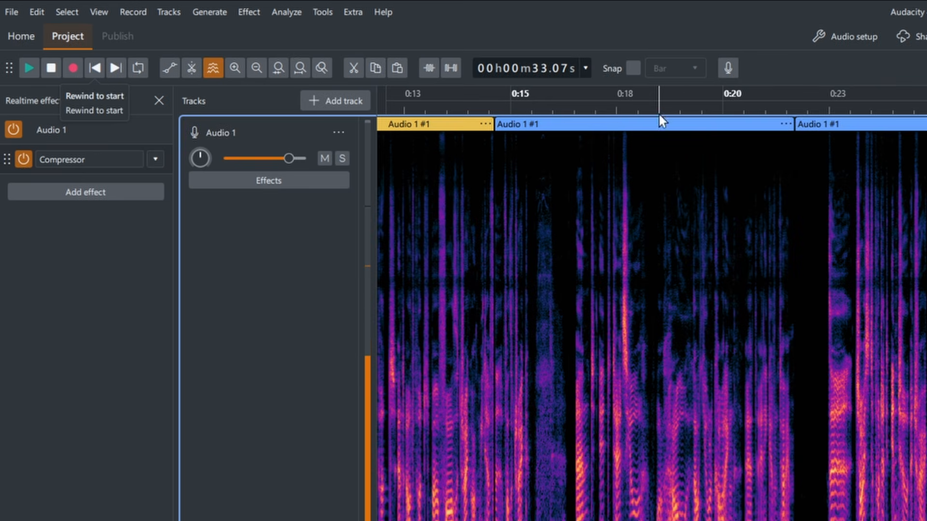
{"action": "left_click", "coordinate": [587, 68]}
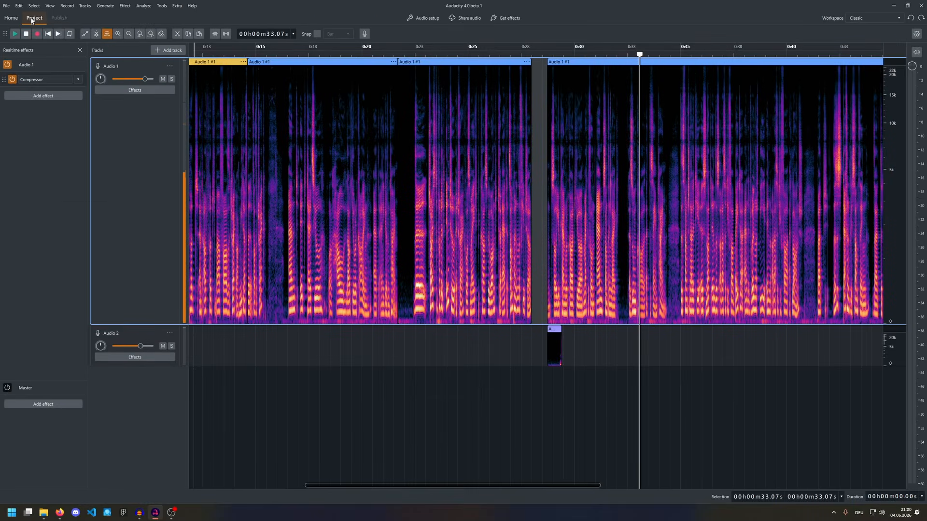
Step: Set the theme to Light in the Appearance preferences and look over the remaining appearance options
{"action": "left_click", "coordinate": [31, 7]}
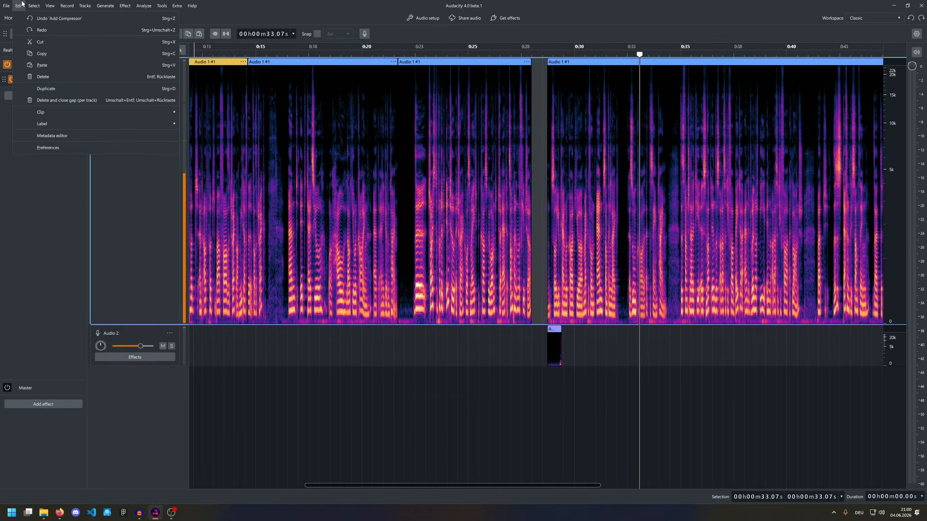
{"action": "left_click", "coordinate": [62, 151]}
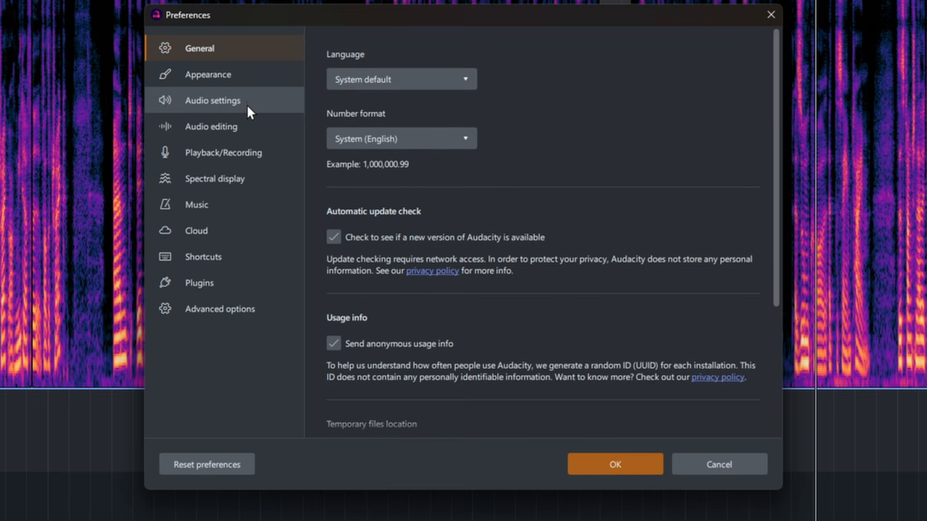
{"action": "left_click", "coordinate": [290, 75]}
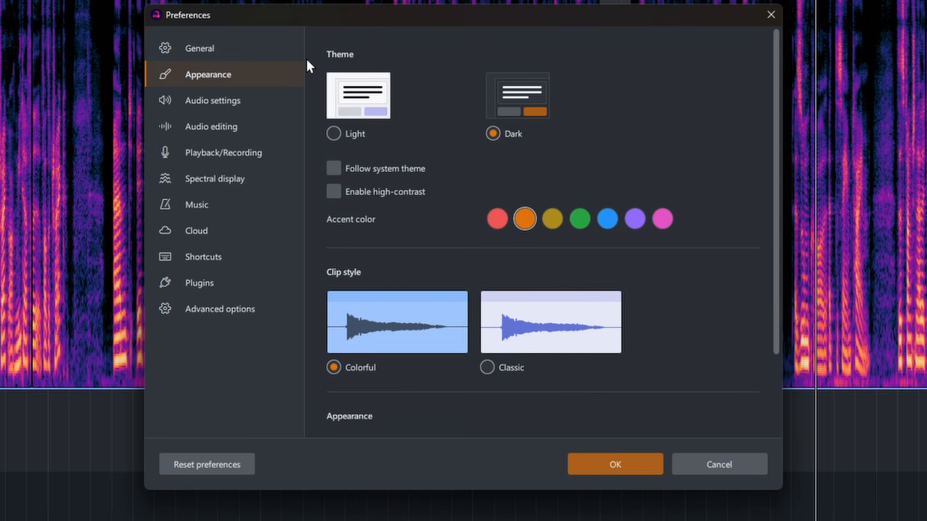
{"action": "left_click", "coordinate": [375, 105]}
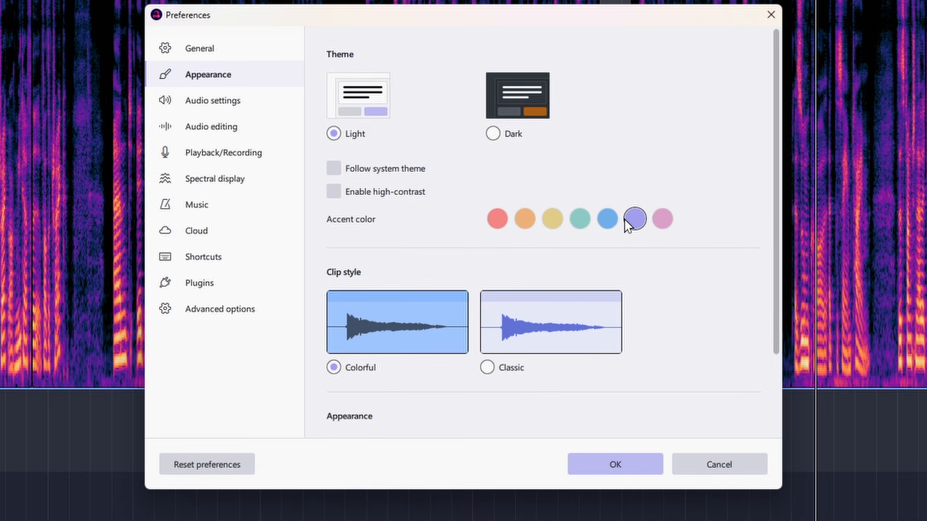
{"action": "scroll", "coordinate": [644, 227], "scroll_direction": "down", "scroll_amount": 2}
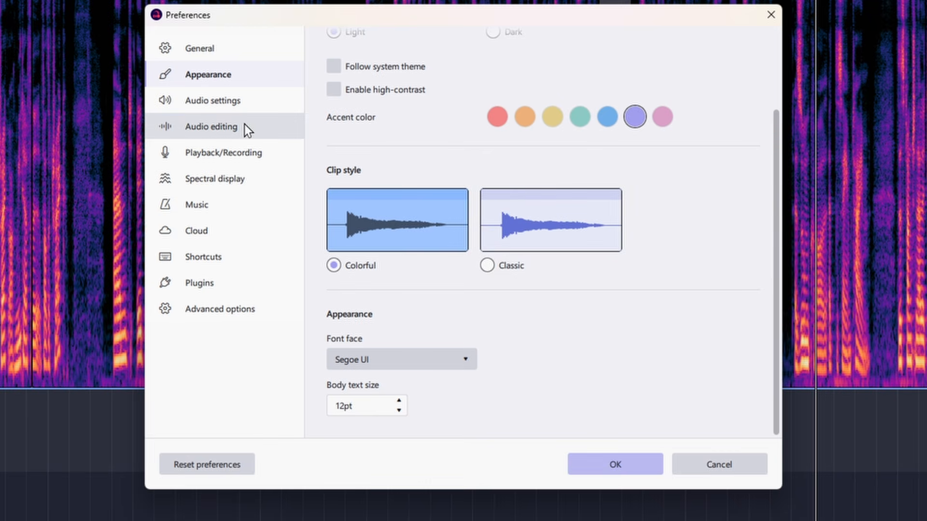
Step: Review the Audio editing preferences for deleting part of a clip, pasting audio and asymmetric stereo heights
{"action": "left_click", "coordinate": [248, 131]}
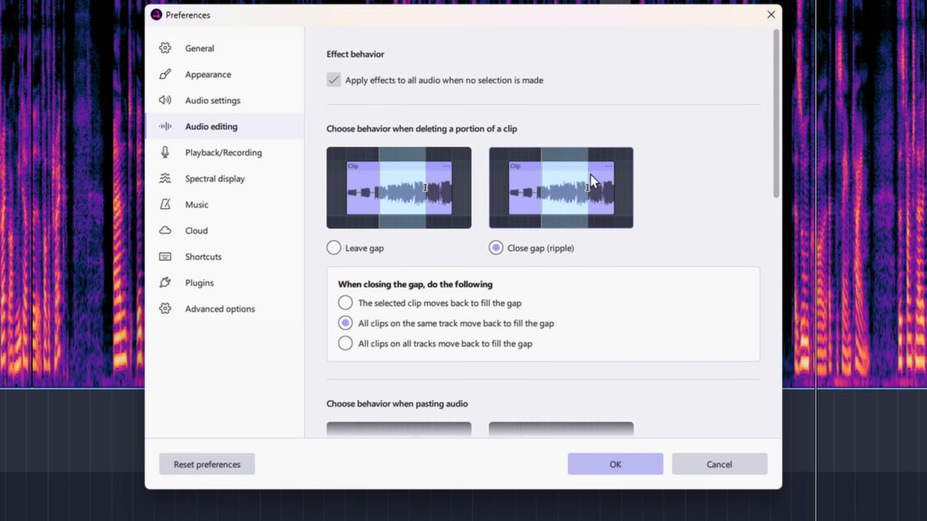
{"action": "scroll", "coordinate": [444, 188], "scroll_direction": "down", "scroll_amount": 1}
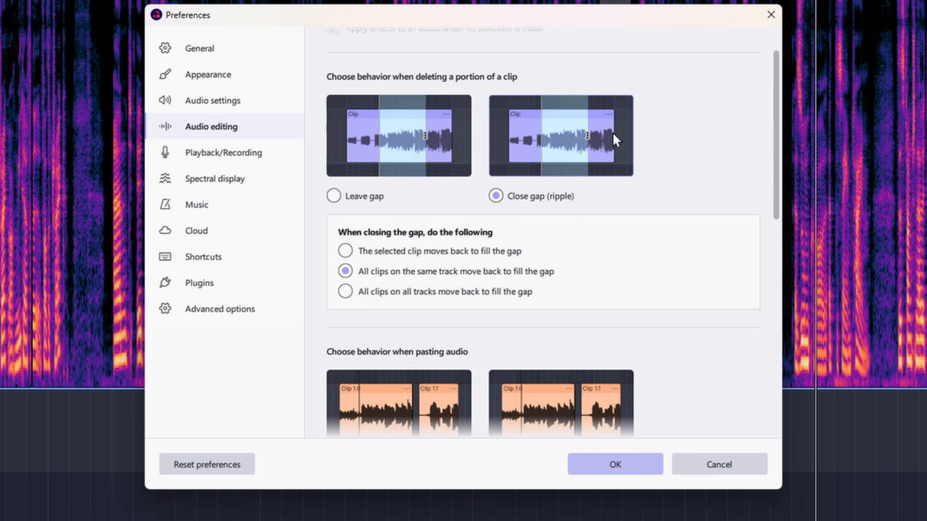
{"action": "scroll", "coordinate": [620, 134], "scroll_direction": "down", "scroll_amount": 4}
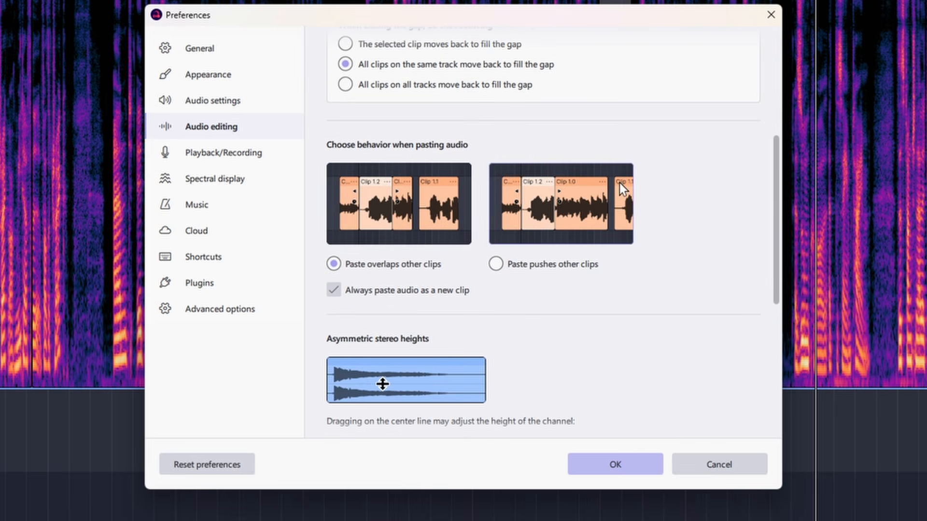
{"action": "scroll", "coordinate": [620, 184], "scroll_direction": "down", "scroll_amount": 3}
{"action": "scroll", "coordinate": [577, 231], "scroll_direction": "down", "scroll_amount": 1}
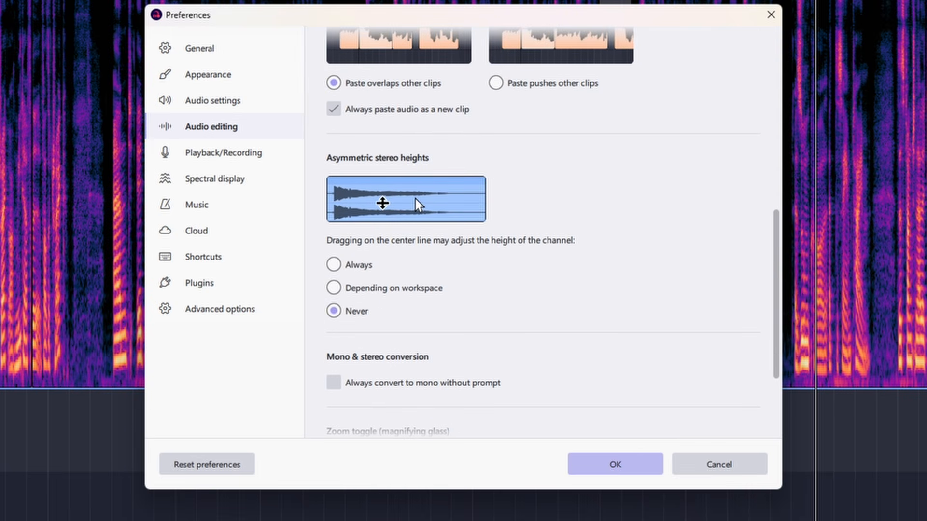
{"action": "scroll", "coordinate": [548, 188], "scroll_direction": "up", "scroll_amount": 3}
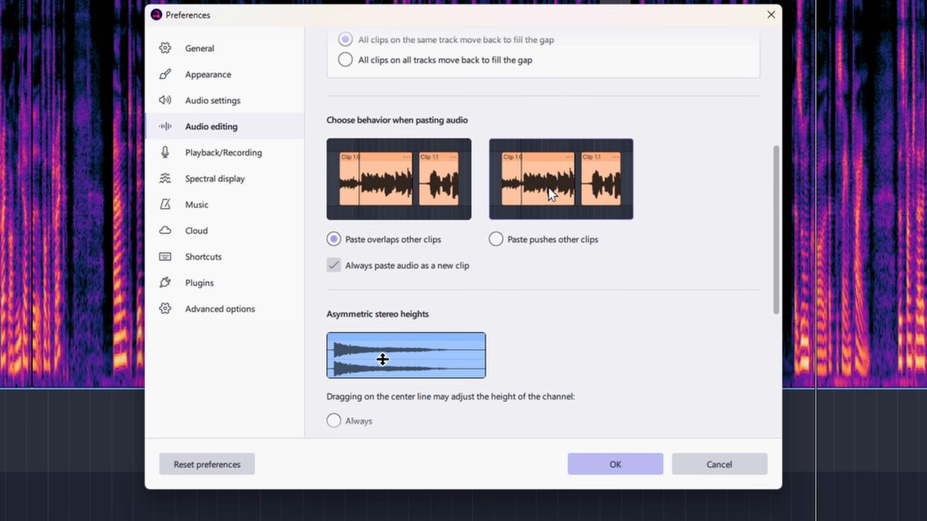
{"action": "scroll", "coordinate": [548, 188], "scroll_direction": "down", "scroll_amount": 4}
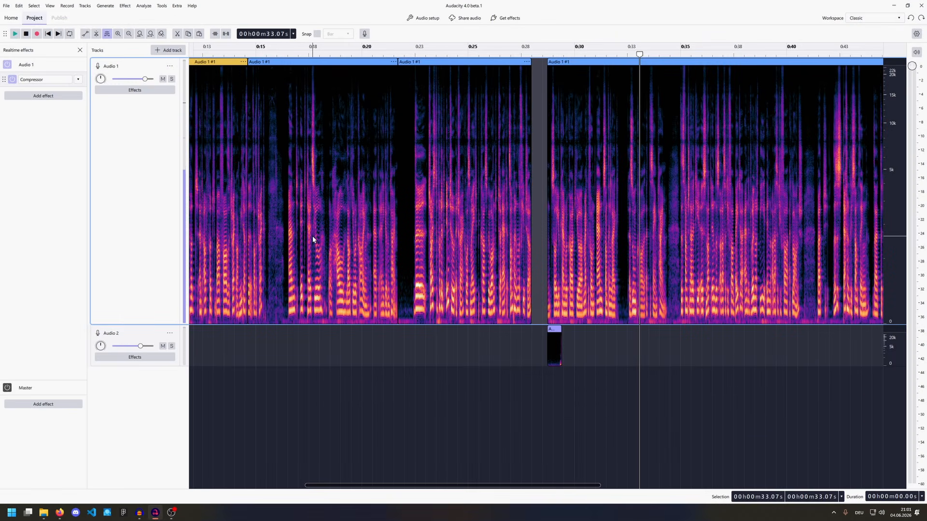
Step: Start saving the project to the computer, with the save location question set to Don't show again
{"action": "key", "text": "ctrl+s"}
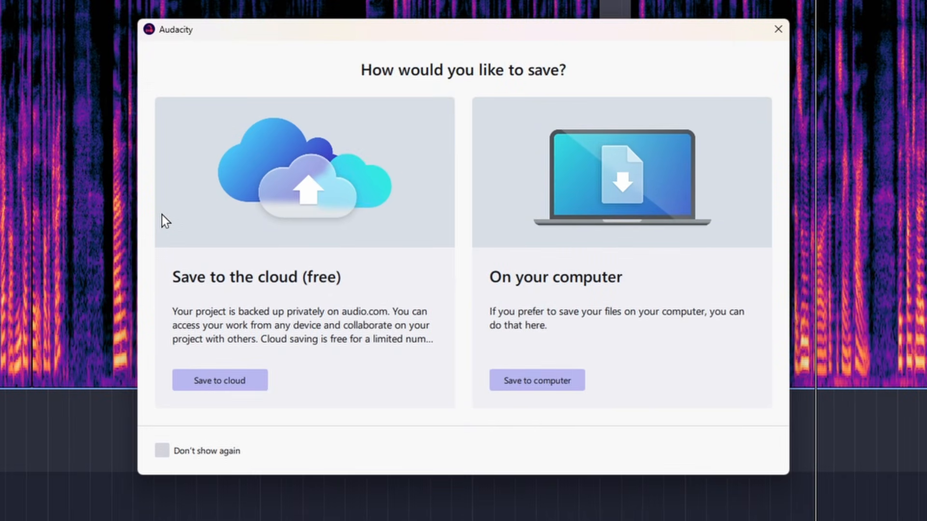
{"action": "left_click", "coordinate": [210, 457]}
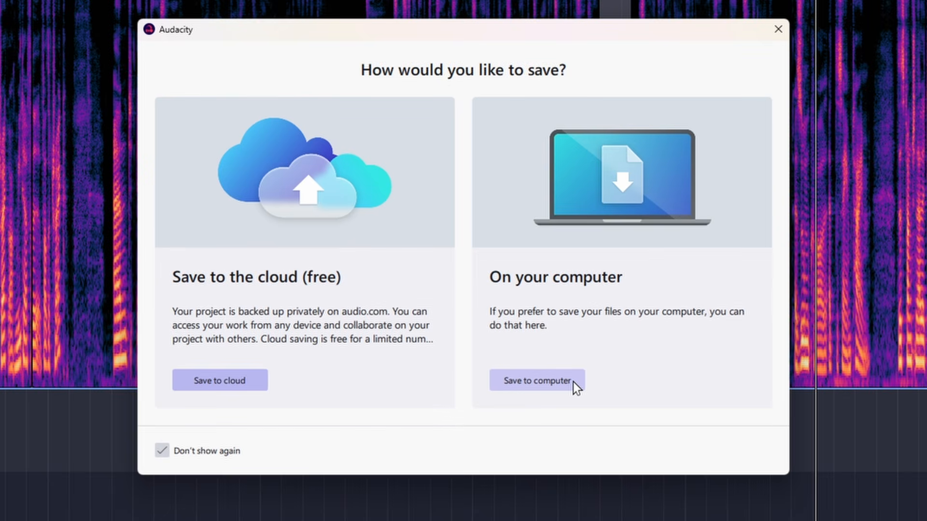
{"action": "left_click", "coordinate": [537, 381]}
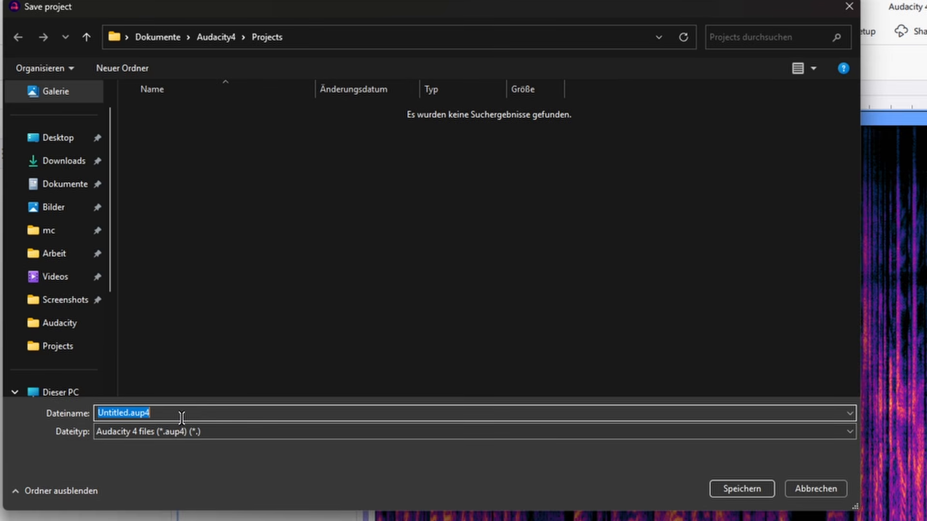
Step: Save the project as "sauoigbnuripg bnspbtg pfsubg fdpgub dsfg" in the Projects folder and show the recent projects on the Home page
{"action": "type", "text": "sauoigbnuripg bnspbeg pf"}
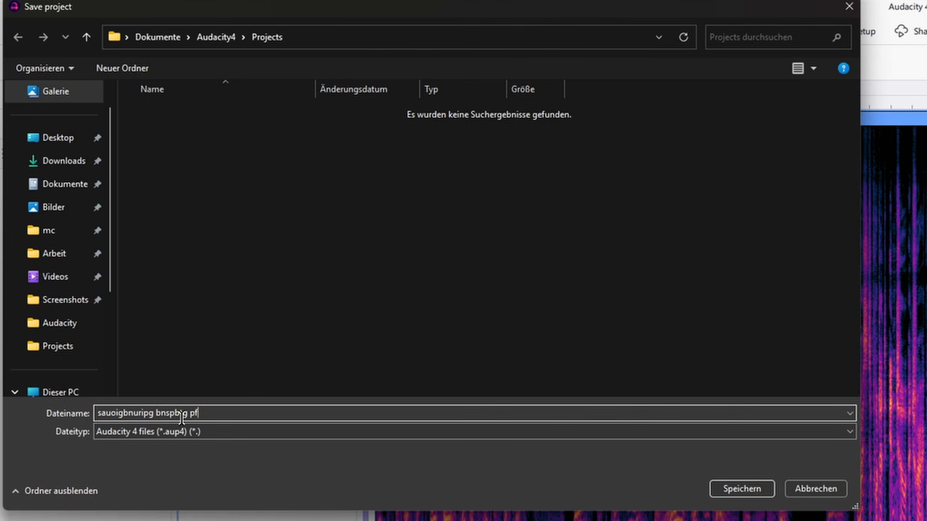
{"action": "type", "text": "subg fdpgub dsfg"}
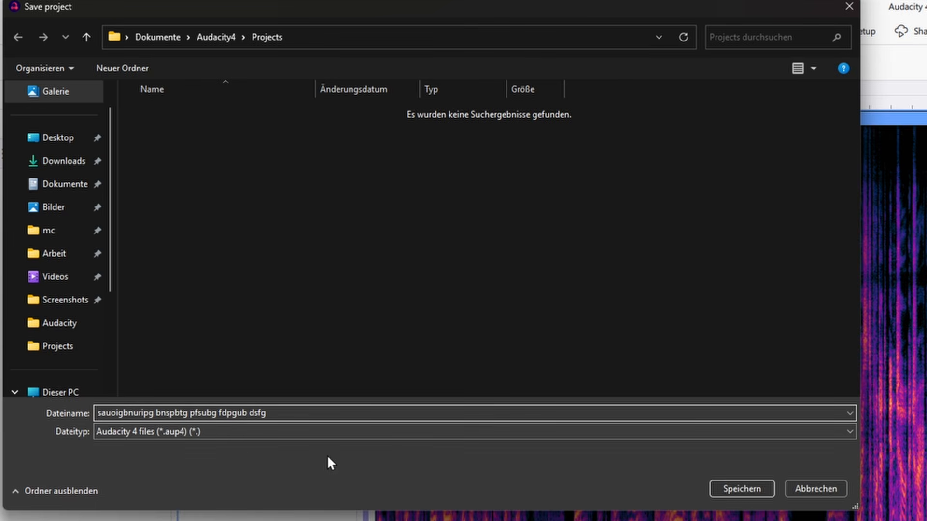
{"action": "left_click", "coordinate": [745, 489]}
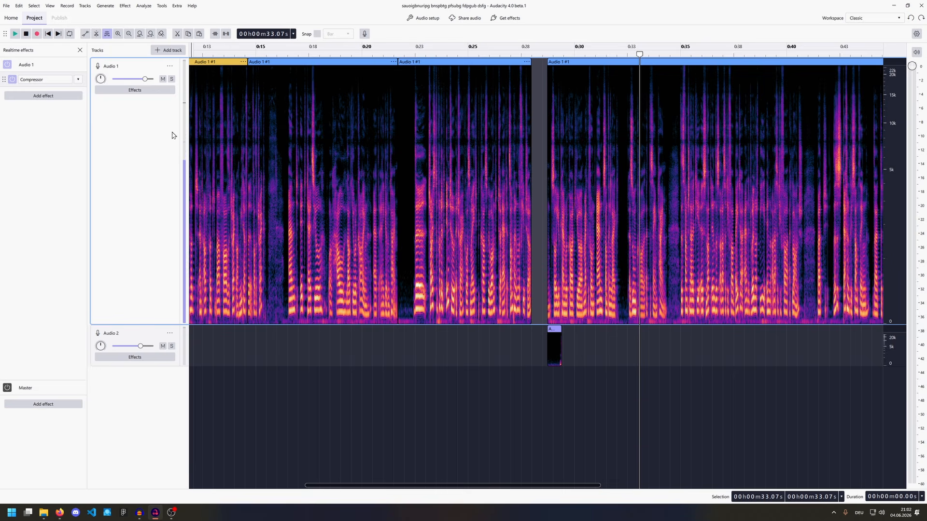
{"action": "left_click", "coordinate": [11, 19]}
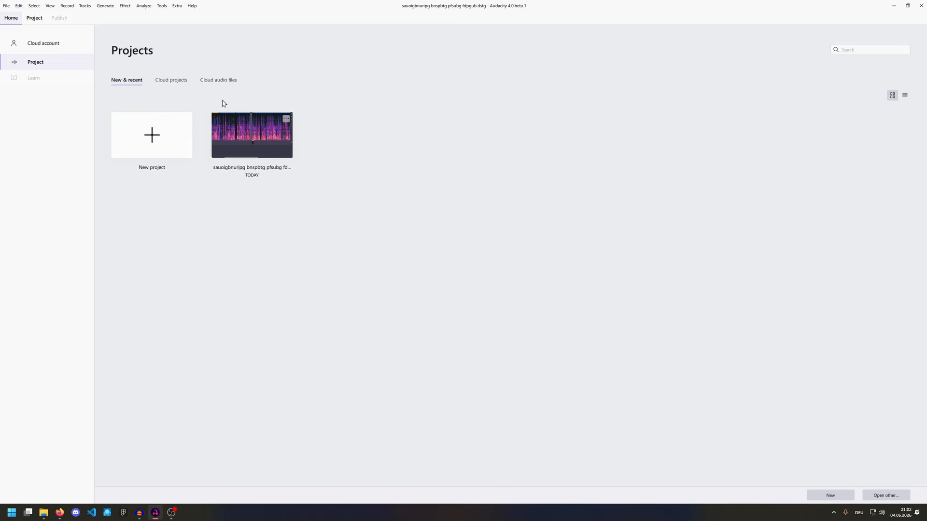